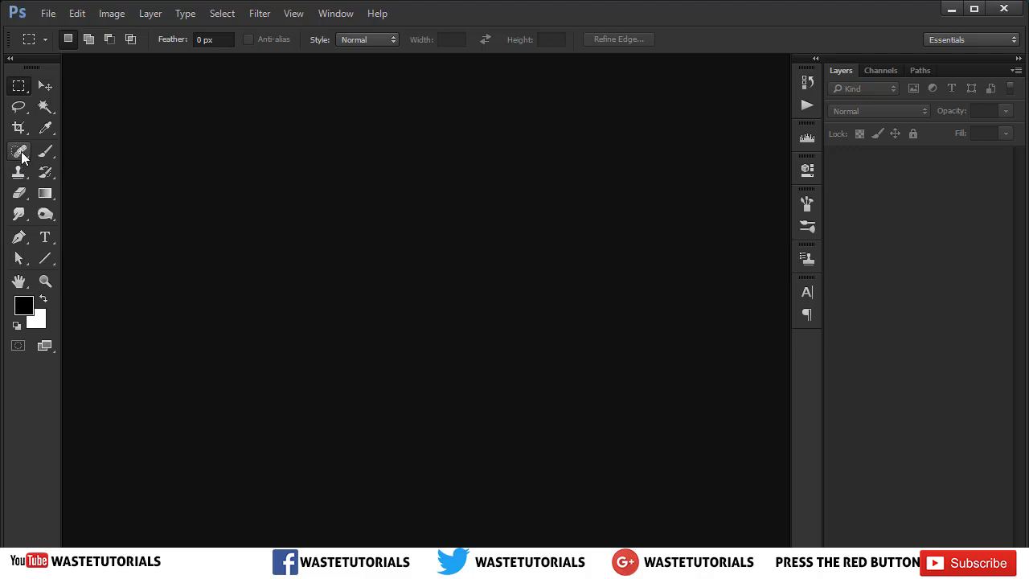
- Select the Spot Healing Brush from the healing tool group, keeping Content-Aware type
click(22, 158)
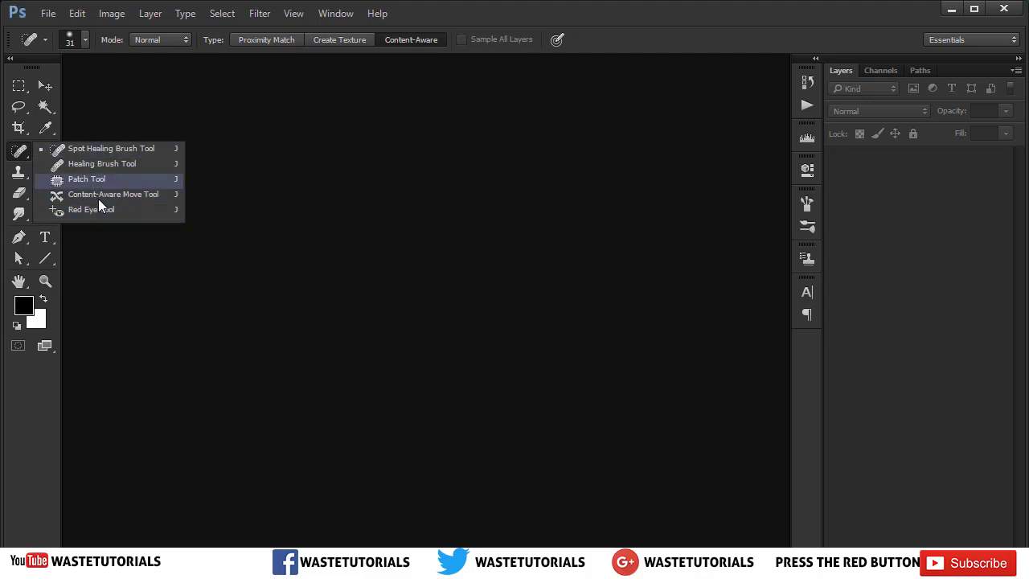
click(22, 157)
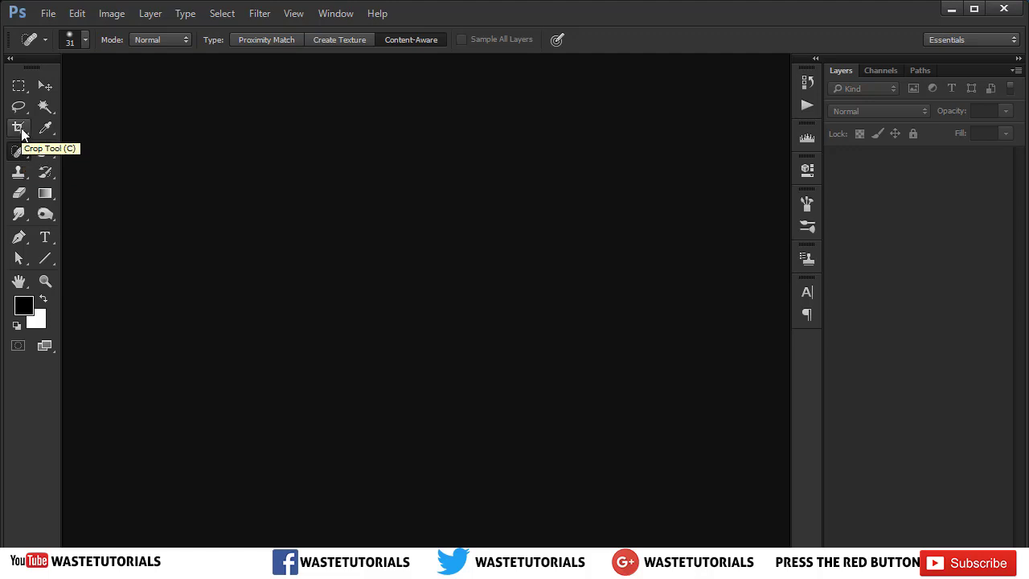
right_click(18, 156)
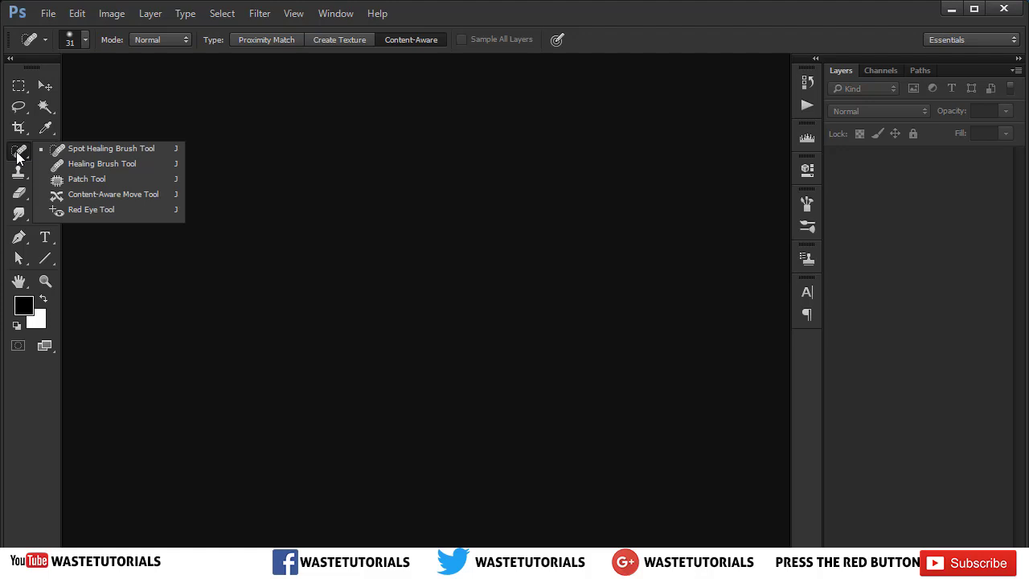
click(17, 156)
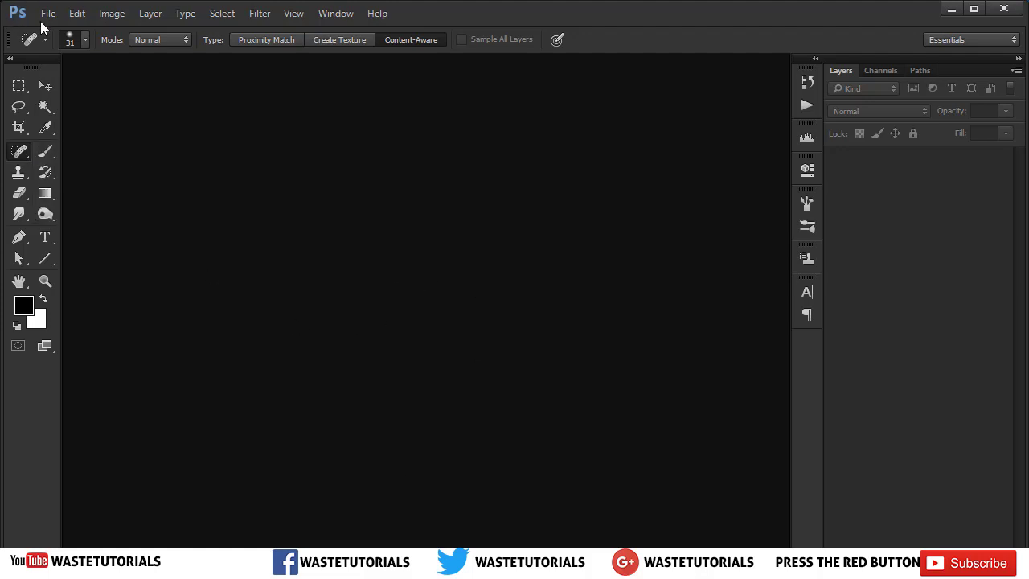
- Open 25-Home-Remedies-For-Dark-Spots-That-Are-Guaranteed-To-Work5.jpg from the Desktop
double_click(333, 279)
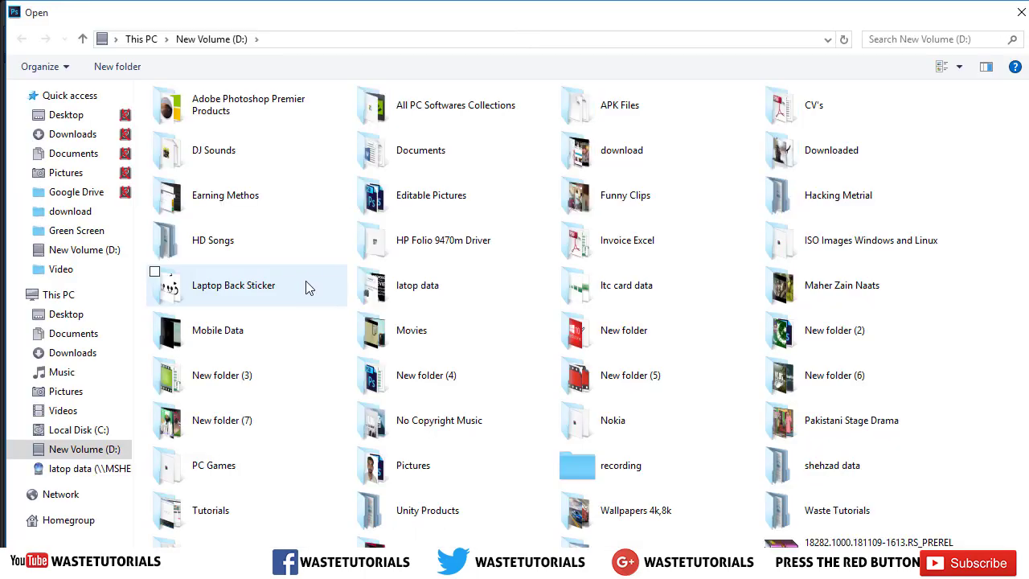
click(68, 117)
double_click(266, 154)
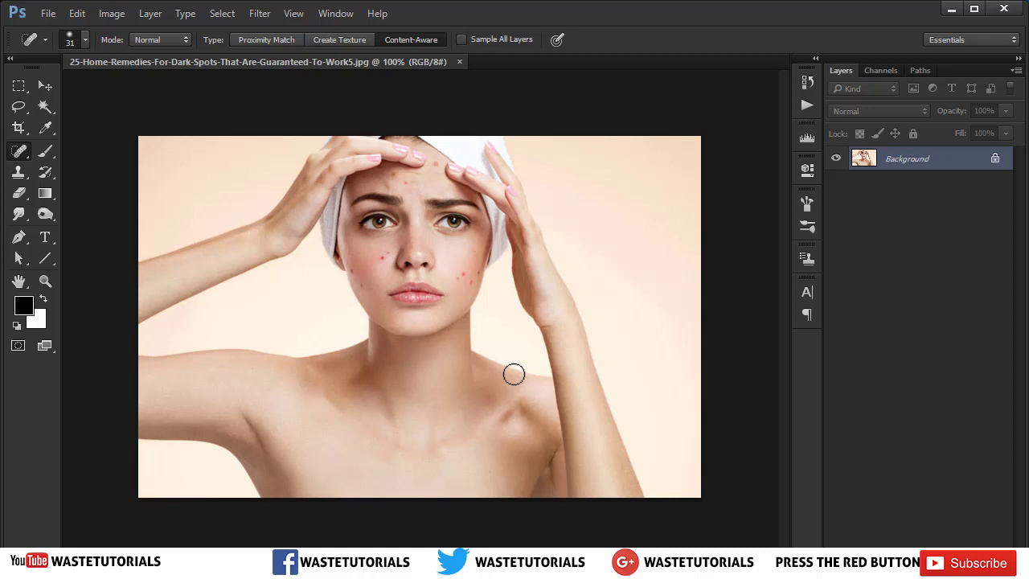
right_click(24, 151)
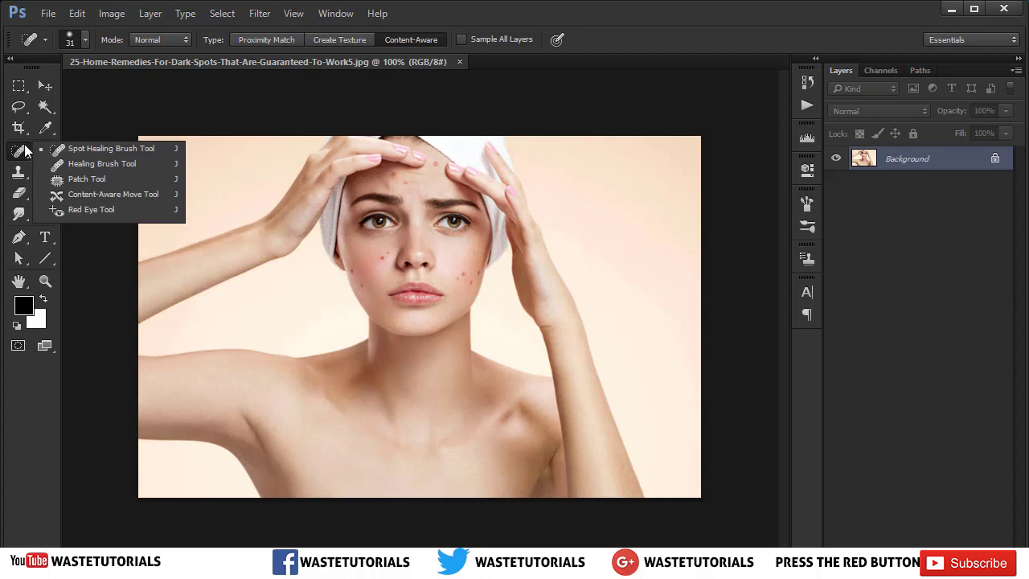
- Choose the Spot Healing Brush and zoom in on the portrait
click(84, 154)
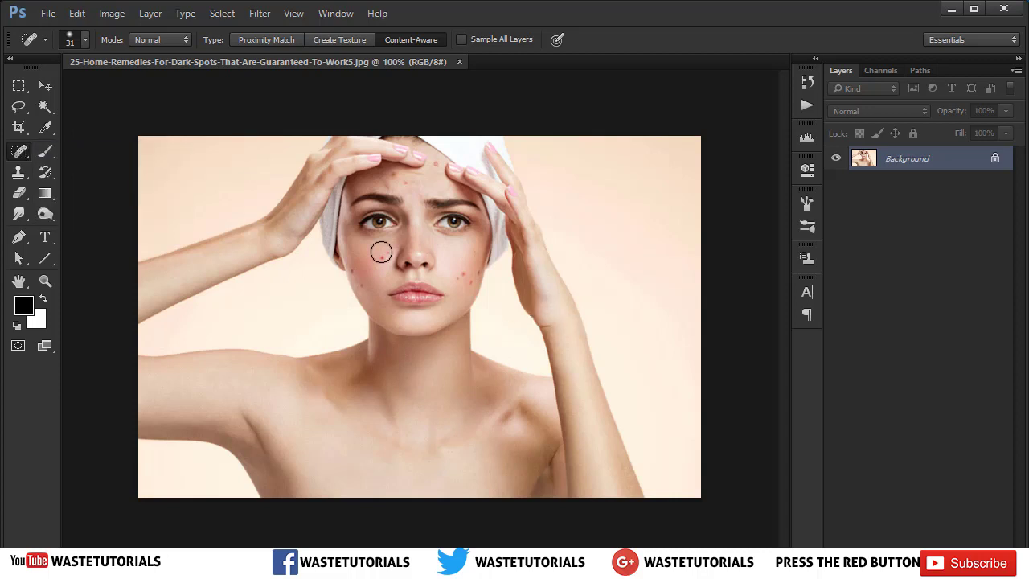
scroll(385, 236, up, 1)
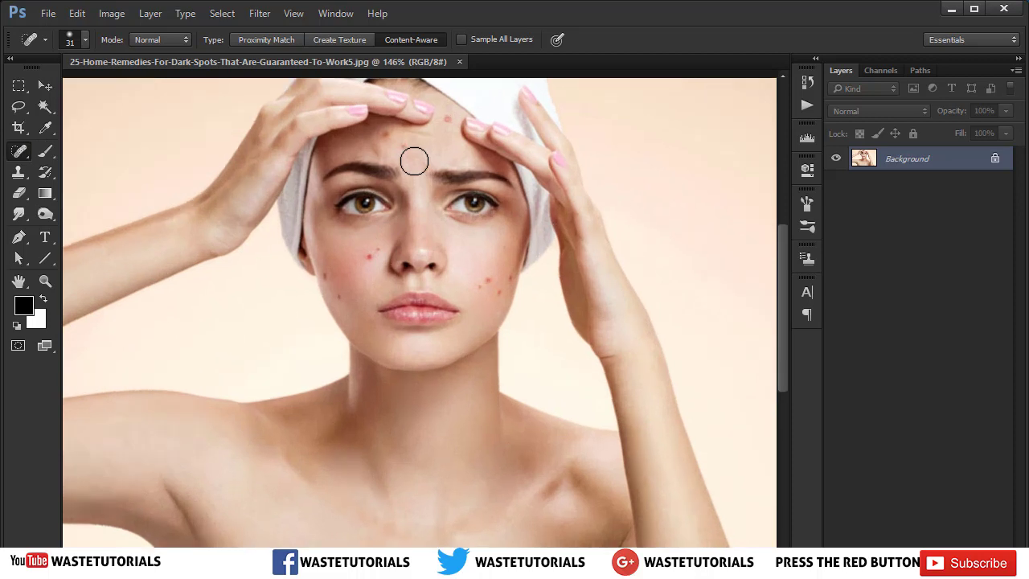
scroll(413, 161, up, 2)
drag(781, 260, 780, 234)
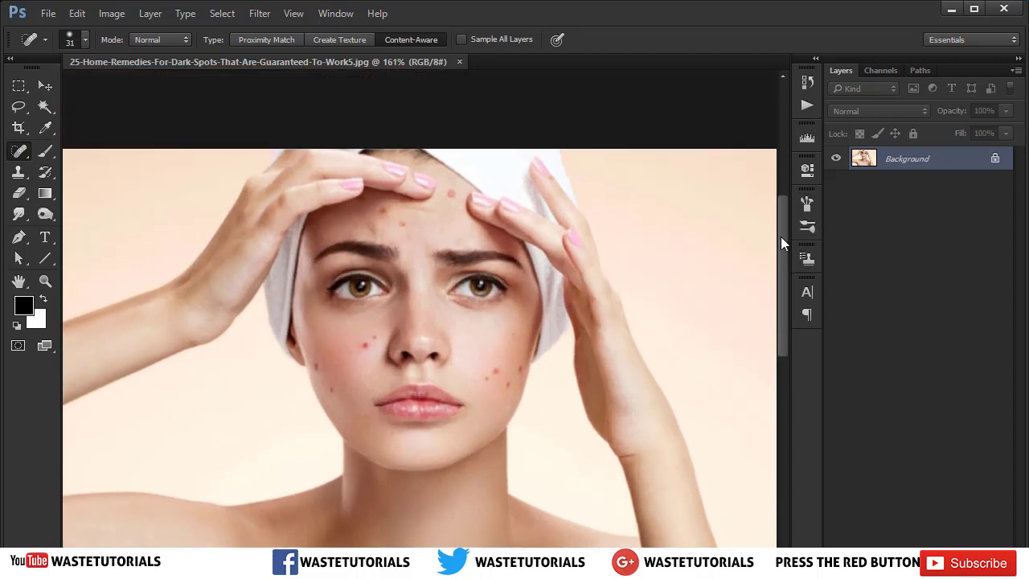
scroll(462, 301, up, 1)
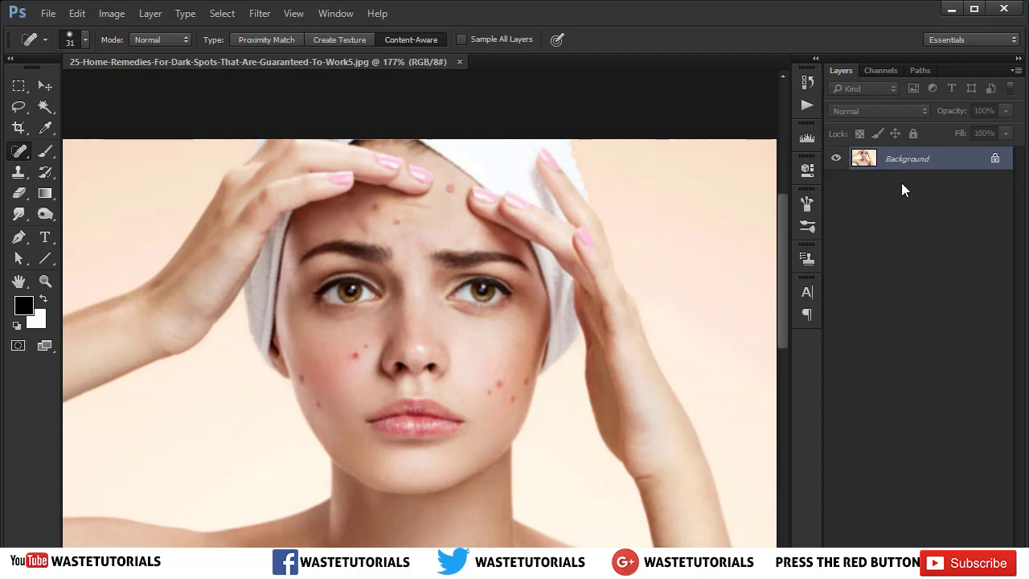
- Duplicate Background, delete the extra copy, and add an empty Layer 1 on top
drag(900, 165, 990, 553)
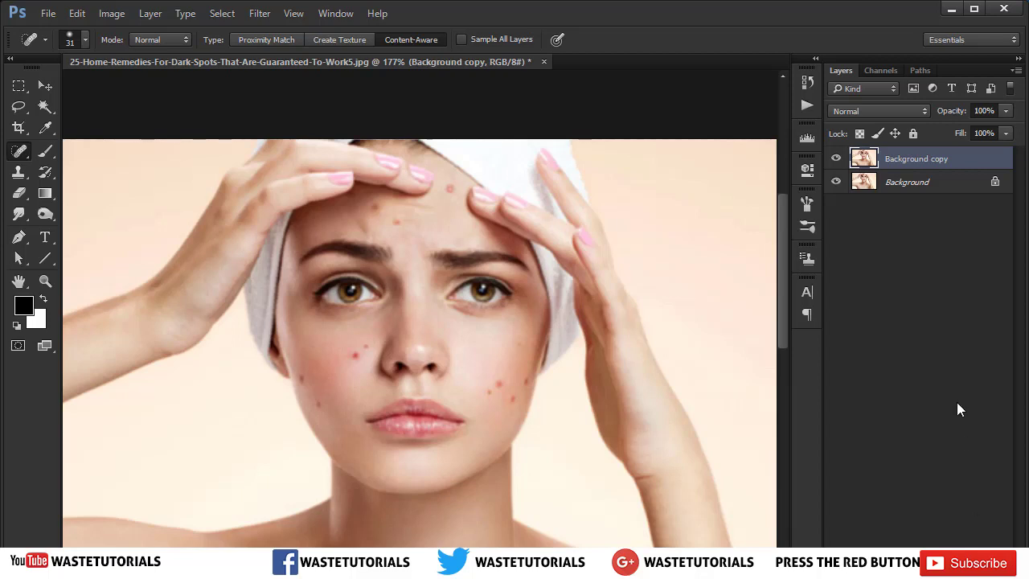
key(ctrl+j)
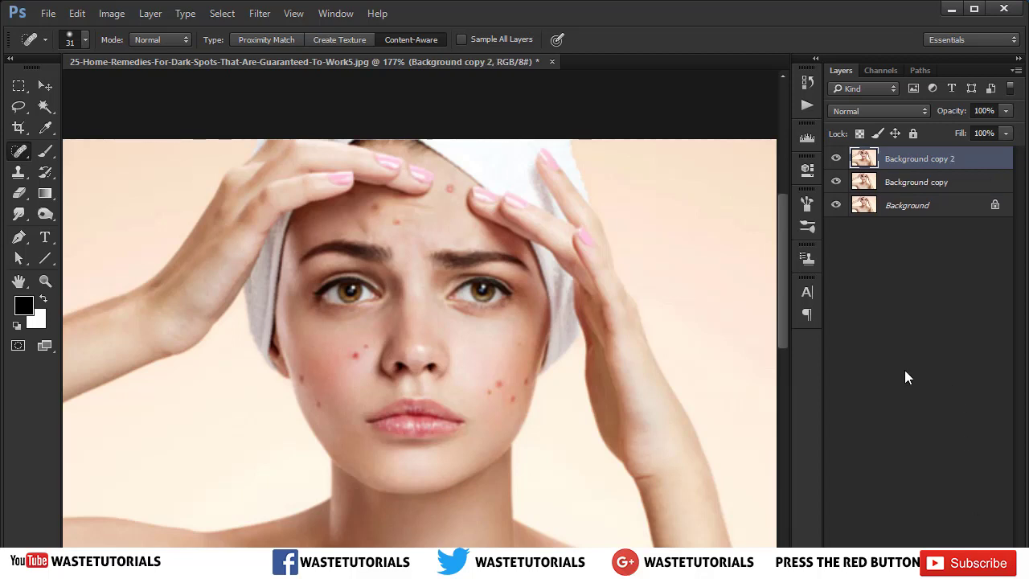
drag(930, 185, 964, 553)
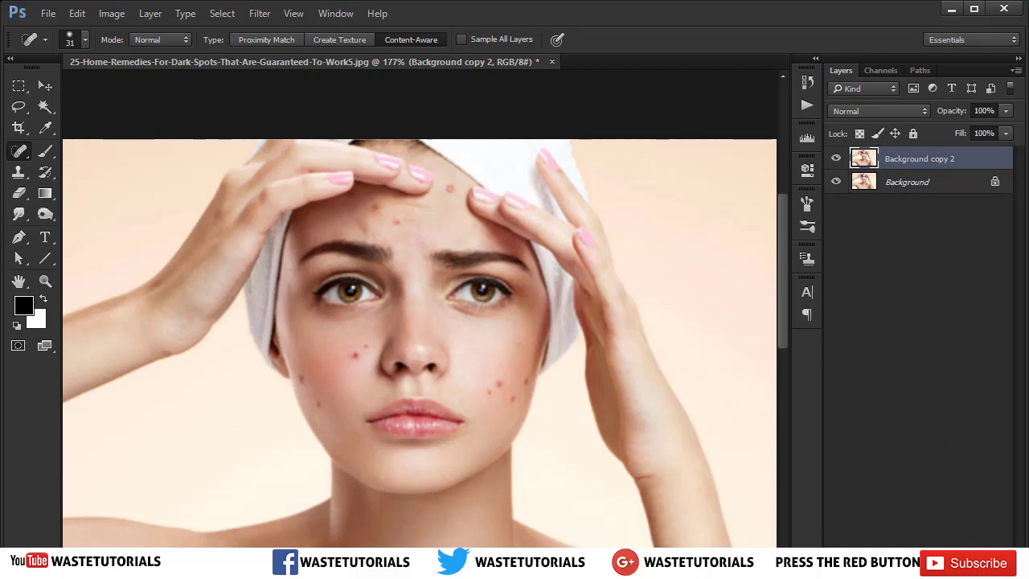
key(ctrl+shift+alt+n)
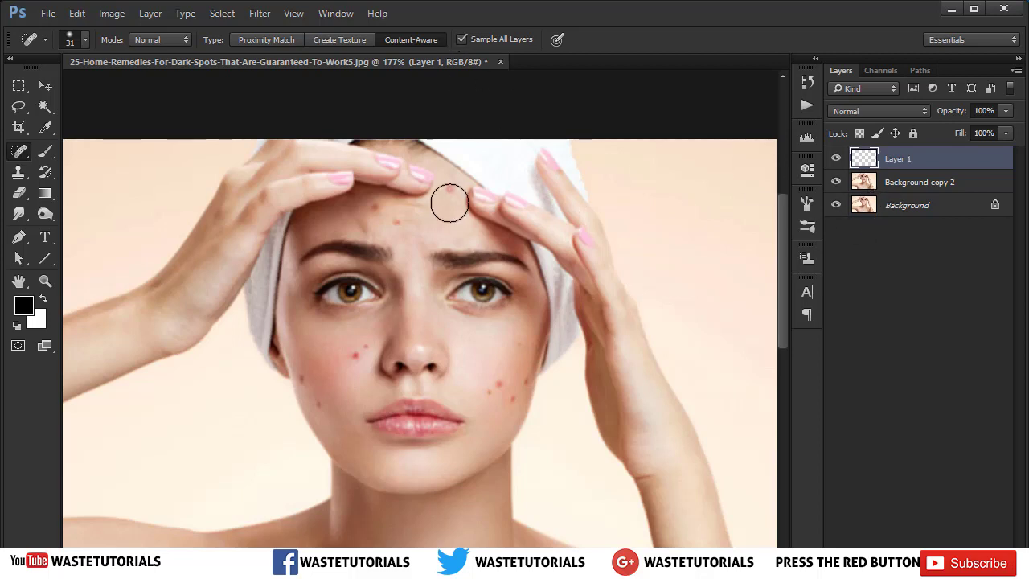
- Shrink the brush and heal the small forehead spots, redoing one stroke
scroll(418, 207, up, 1)
scroll(418, 206, up, 1)
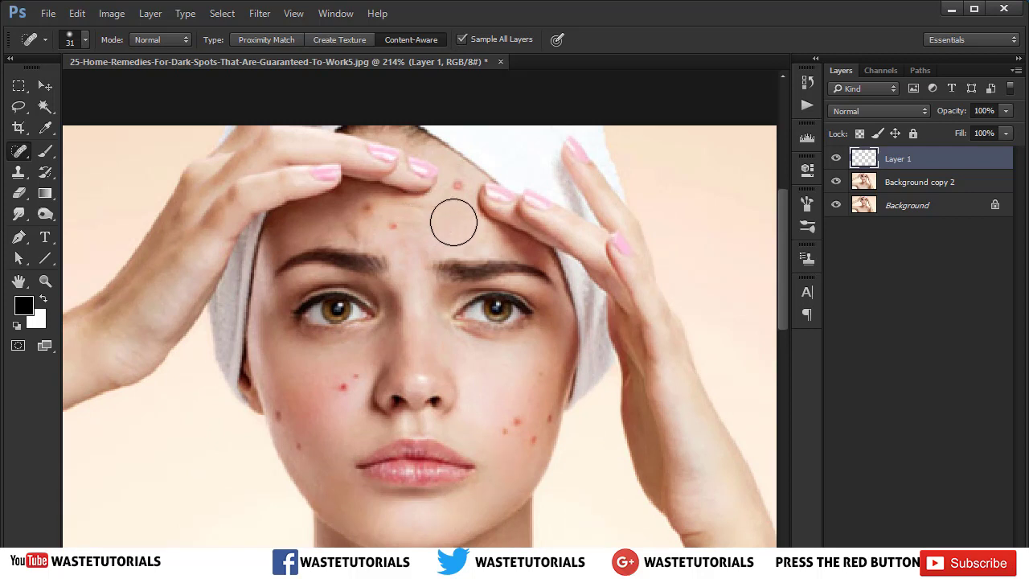
mouse_move(448, 219)
mouse_down()
mouse_move(437, 223)
mouse_move(452, 225)
mouse_up()
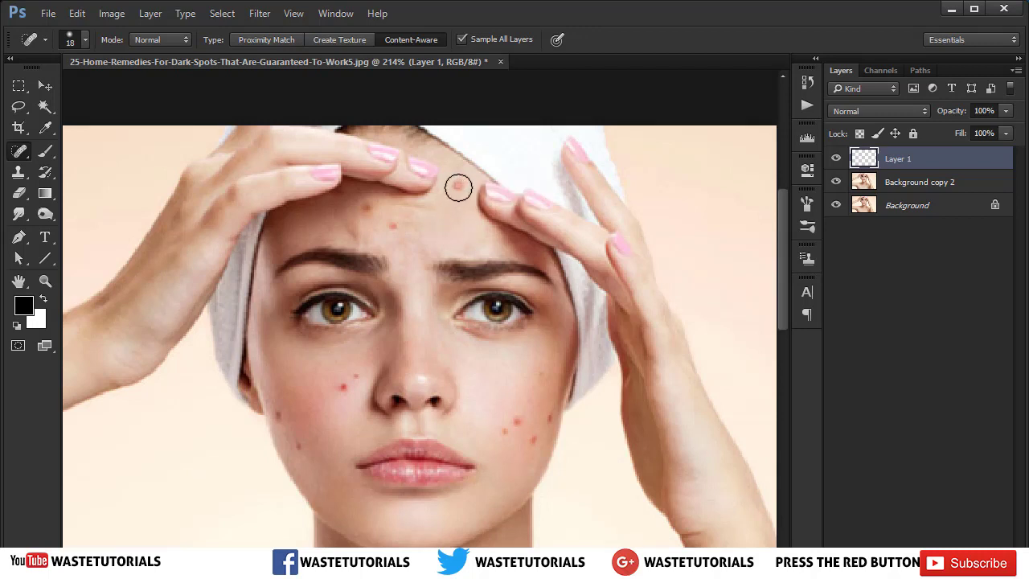
click(458, 188)
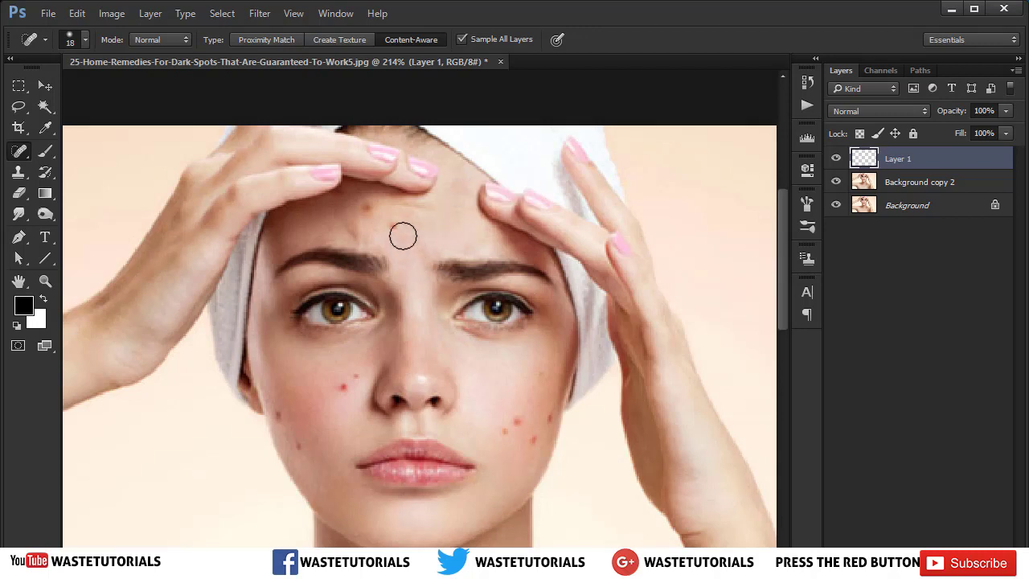
click(394, 226)
click(365, 209)
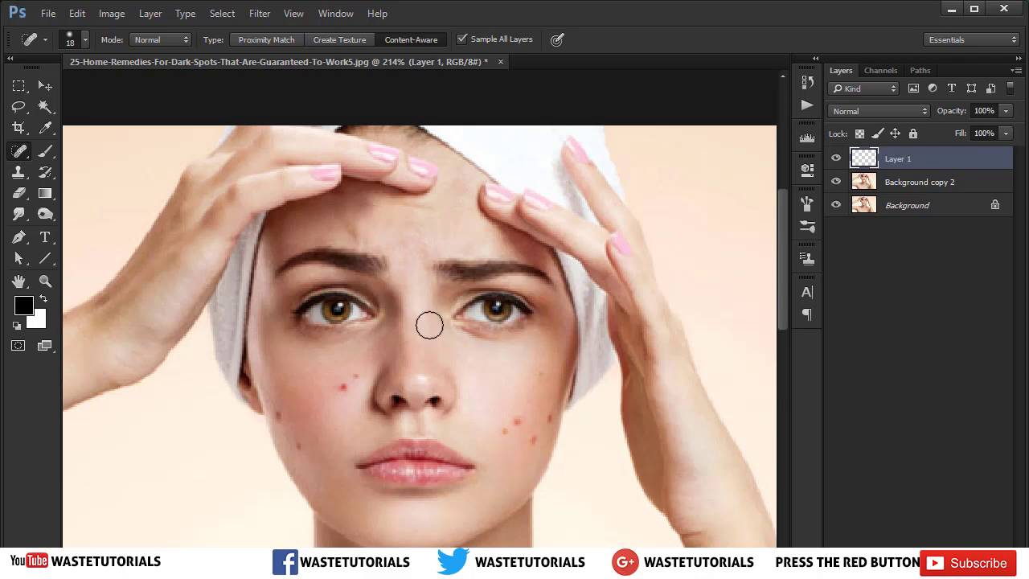
scroll(360, 229, up, 3)
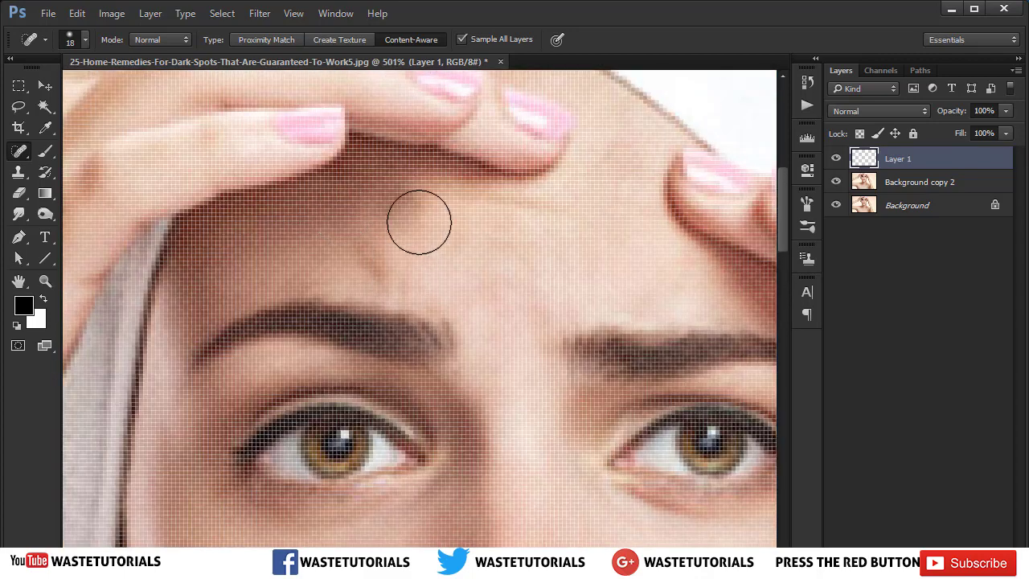
scroll(431, 277, down, 1)
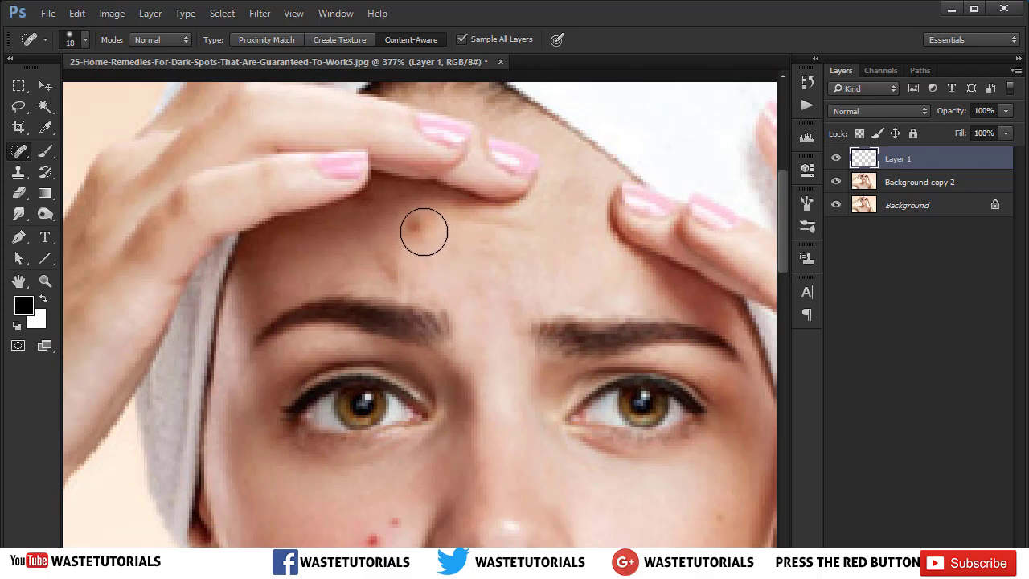
key(ctrl+z)
drag(420, 225, 413, 214)
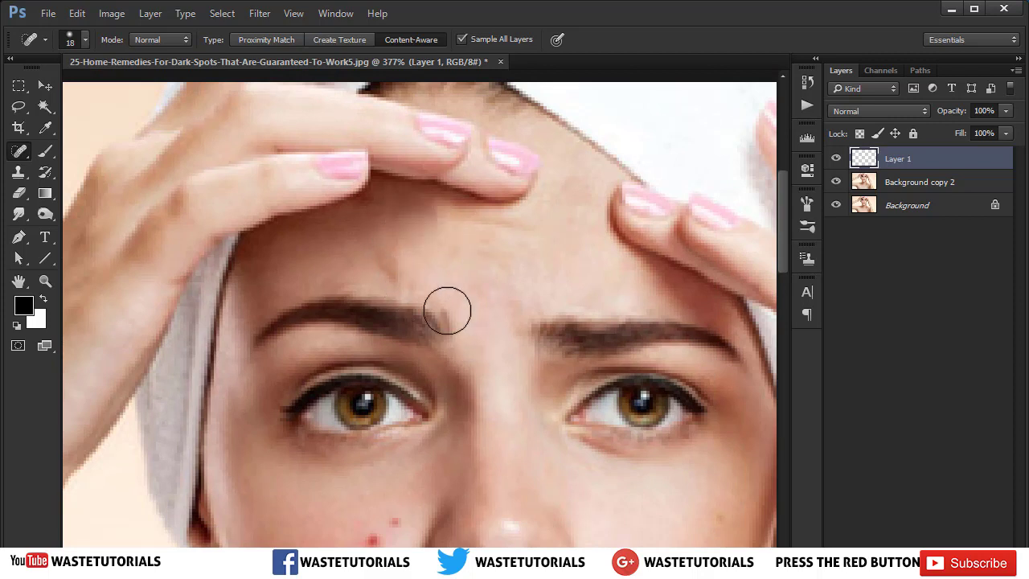
- Soften and shrink the brush, then heal the red spots on the right cheek
scroll(481, 355, down, 3)
drag(482, 357, 460, 306)
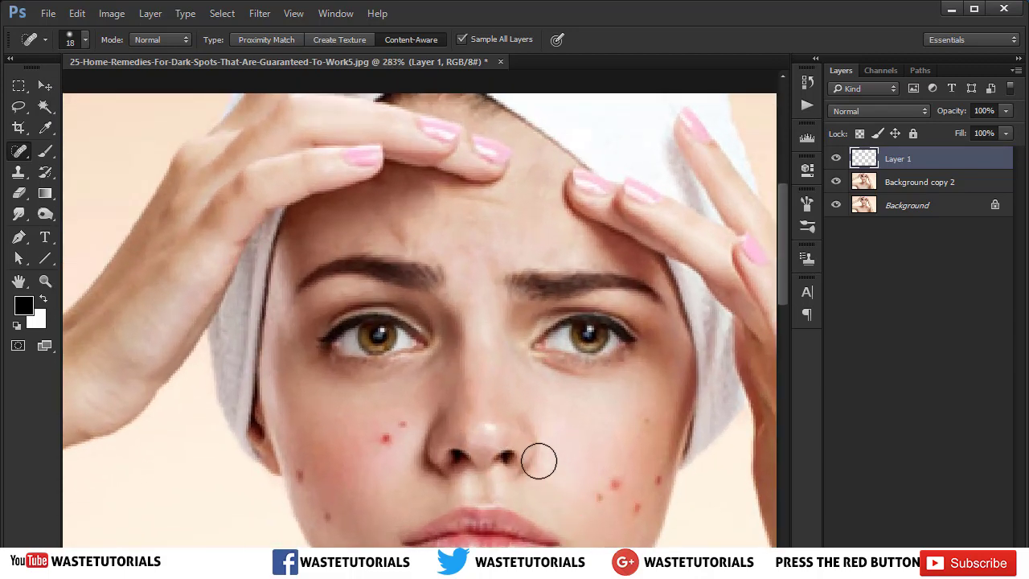
scroll(461, 306, up, 2)
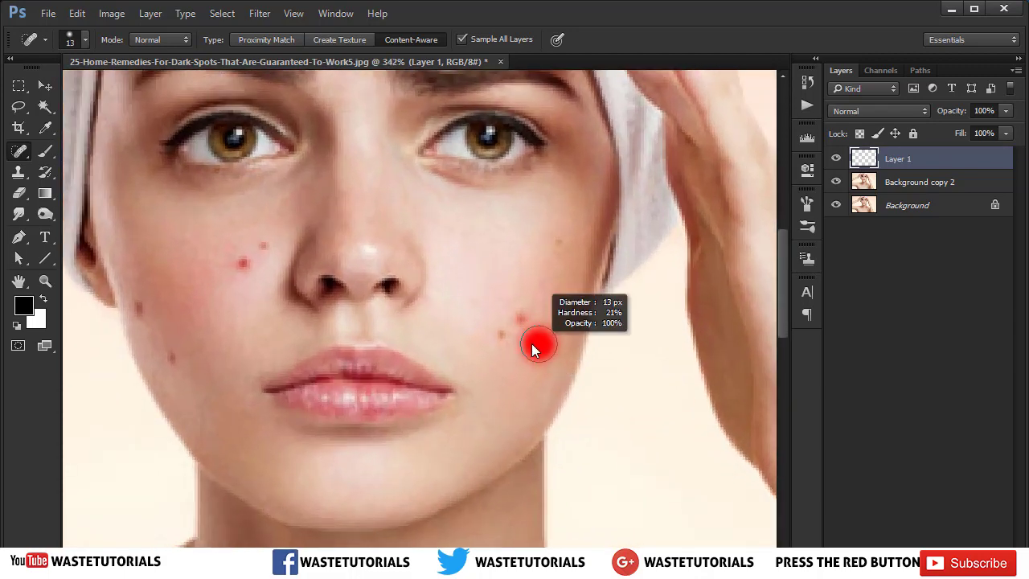
drag(539, 302, 542, 262)
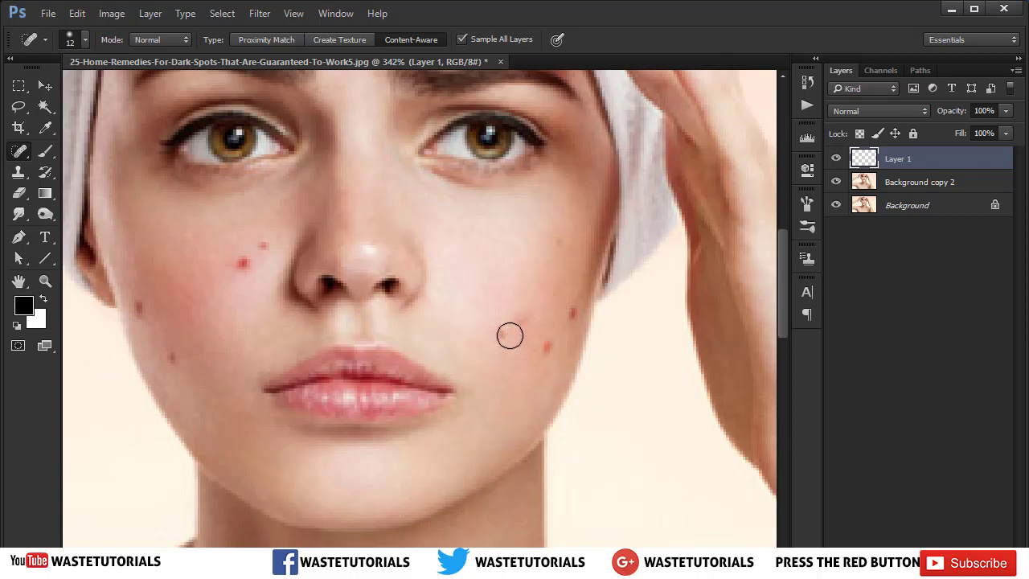
drag(509, 335, 518, 325)
click(546, 347)
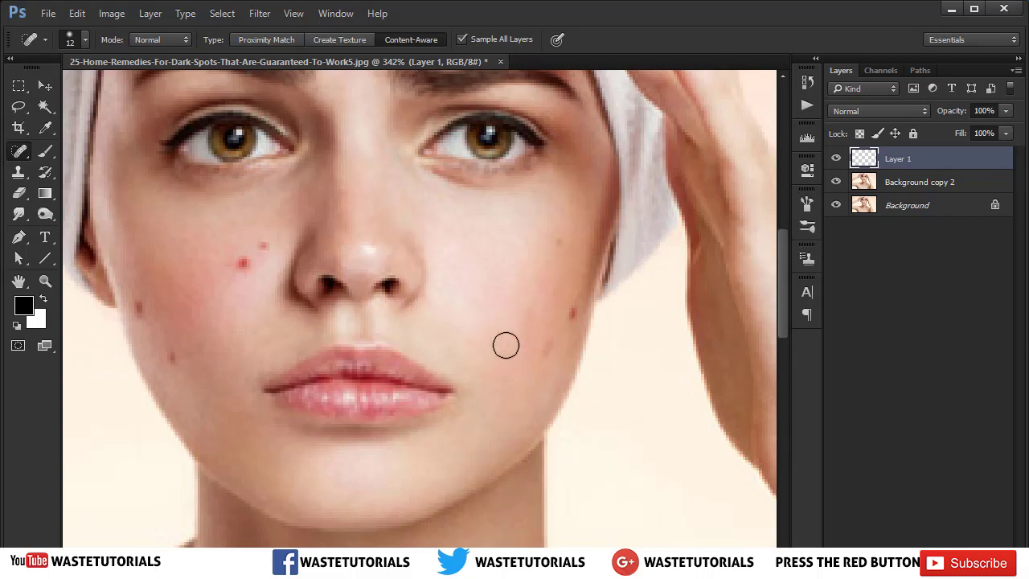
click(544, 349)
click(573, 314)
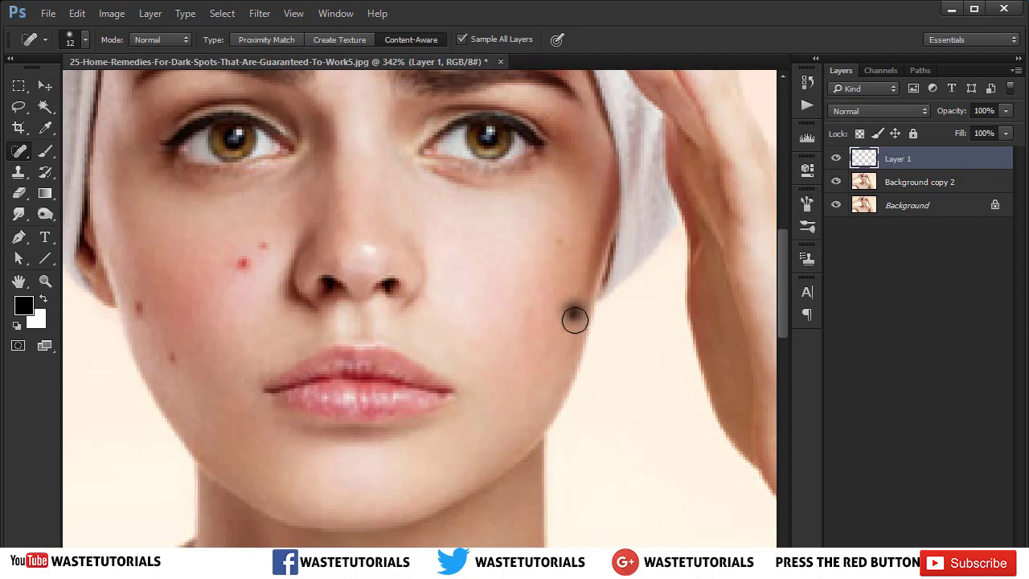
- Heal the red and dark spots on the left cheek and jaw
click(243, 263)
click(262, 246)
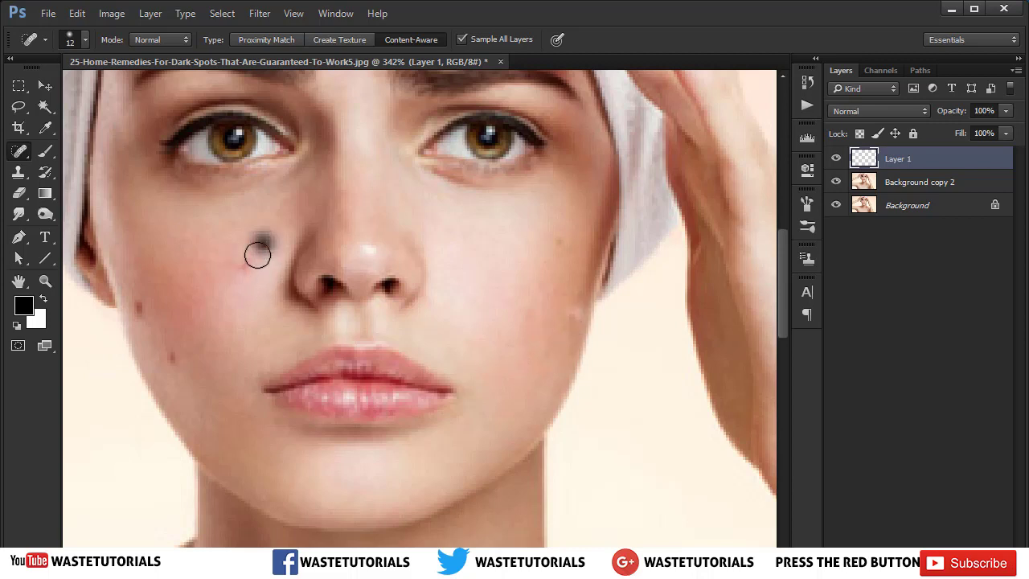
click(266, 250)
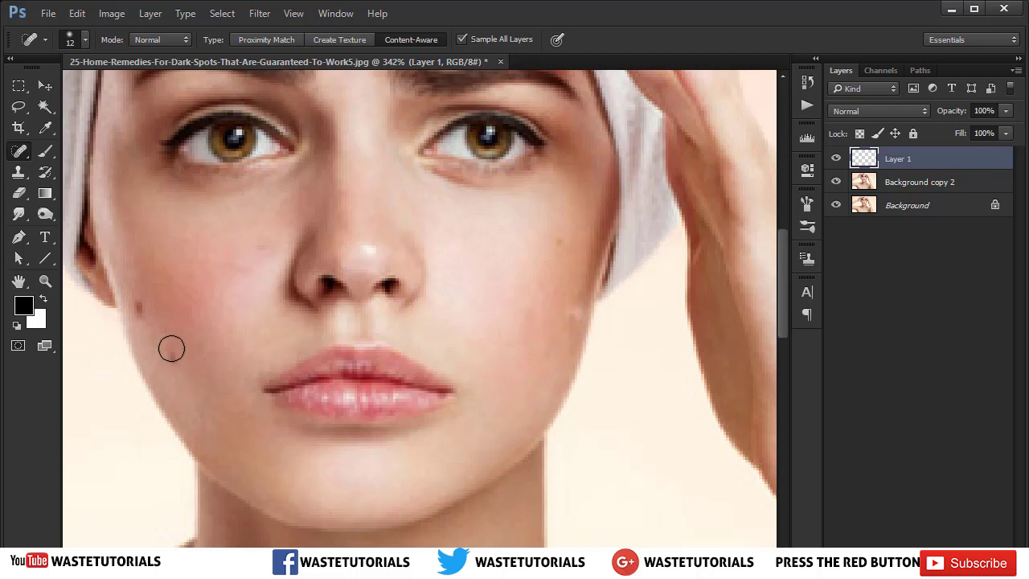
click(167, 354)
click(176, 356)
click(144, 314)
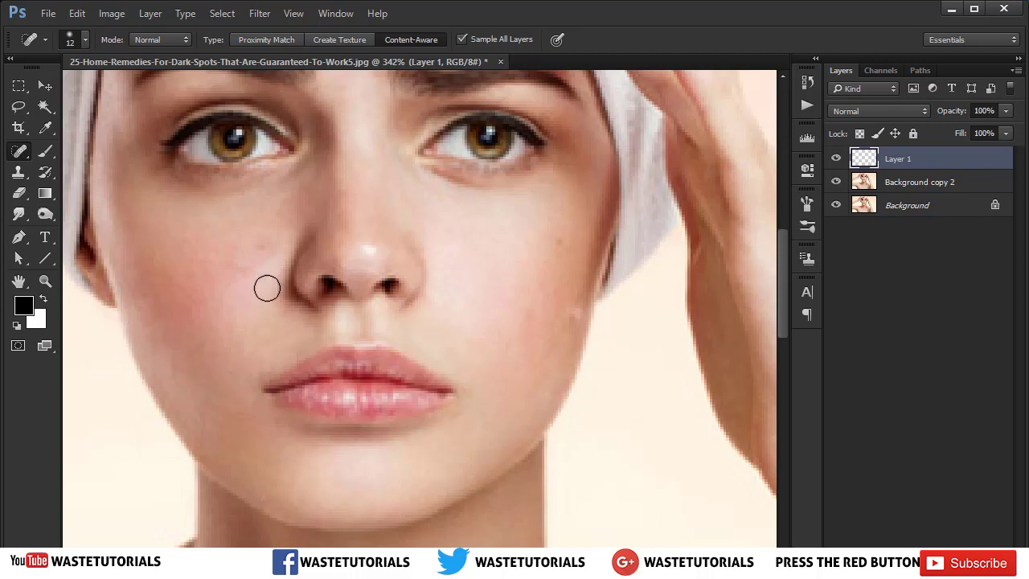
- Heal more right-cheek spots, dismiss the sampling warning, and brush along the cheek edge
click(576, 316)
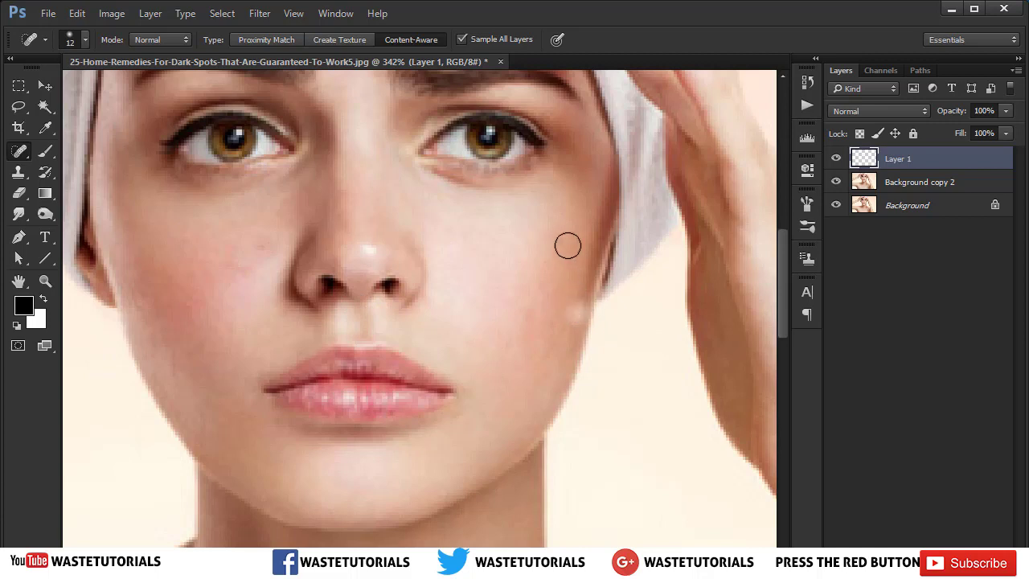
click(565, 242)
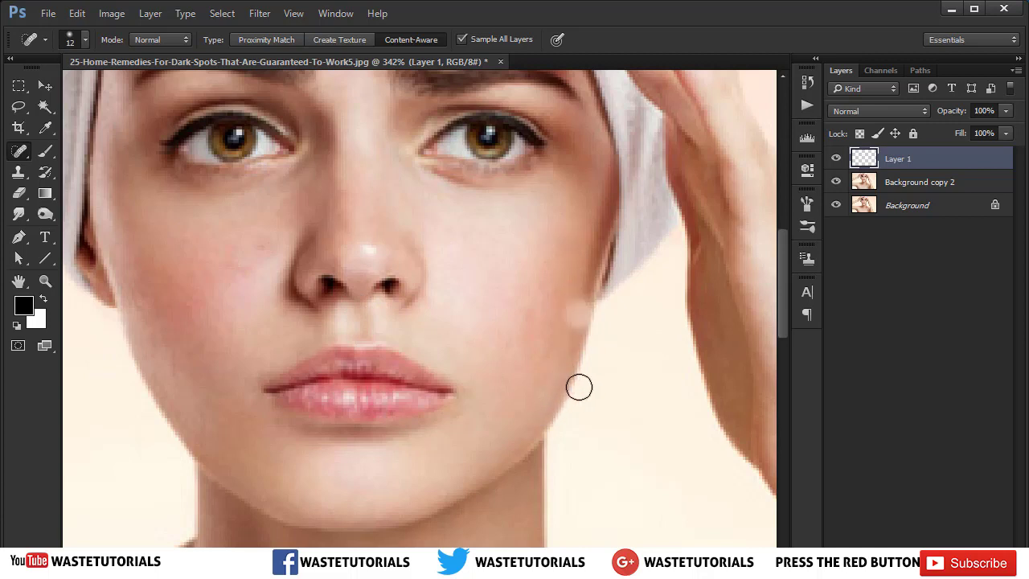
alt+click(574, 285)
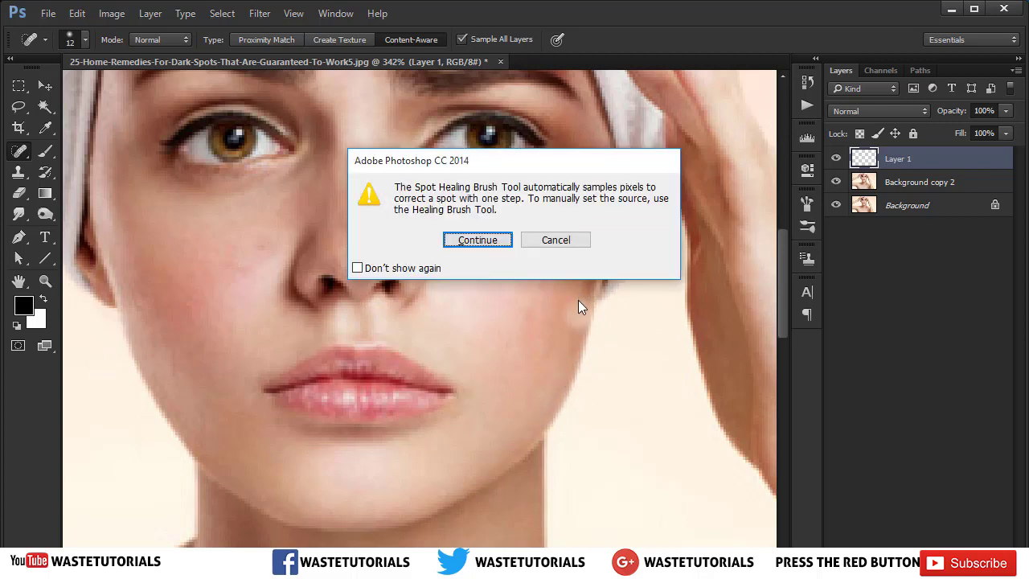
click(506, 241)
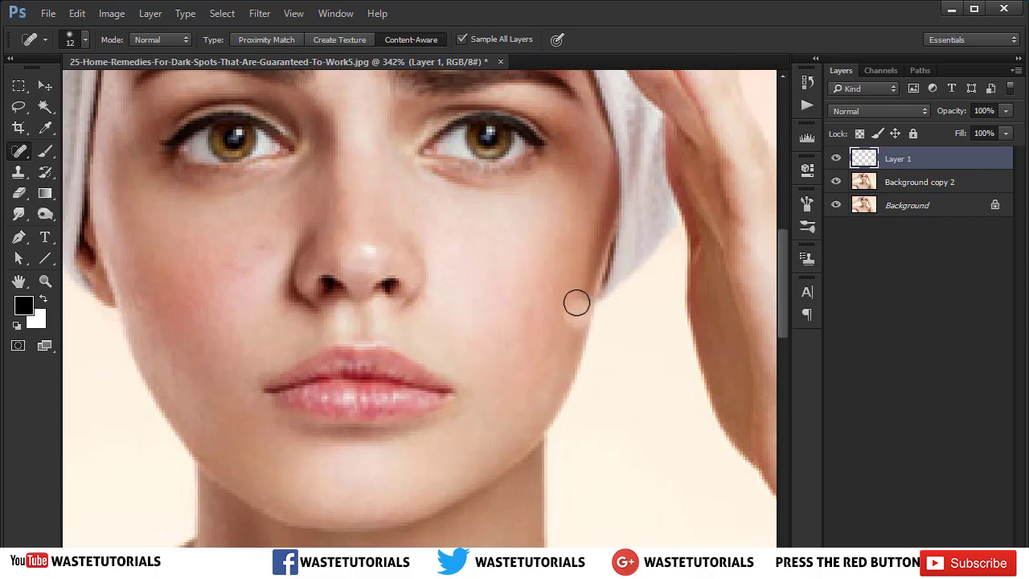
mouse_move(571, 301)
mouse_down()
mouse_move(575, 323)
mouse_move(579, 302)
mouse_up()
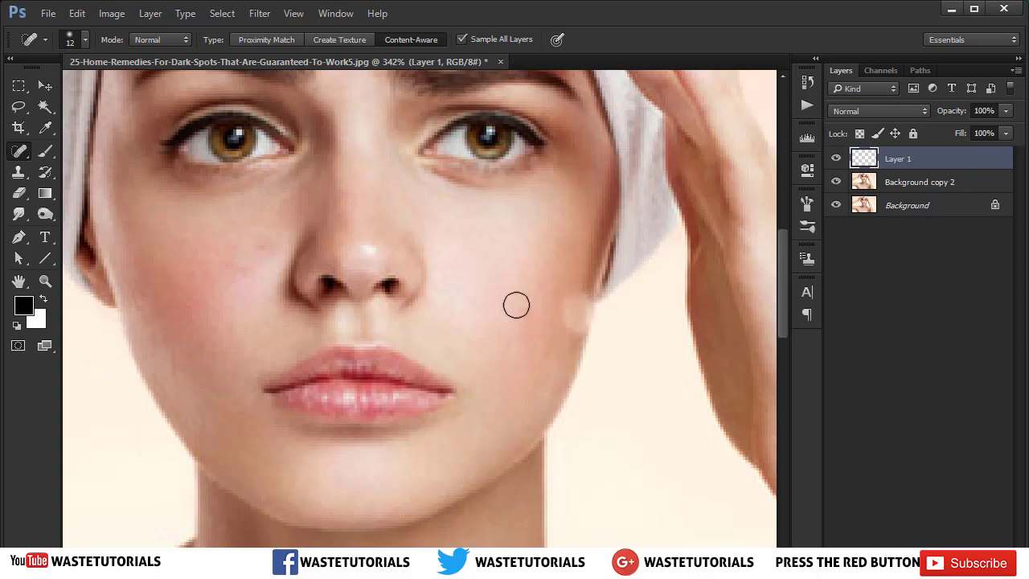
- Switch to the Healing Brush Tool at 13 px and sample clean cheek skin as source
right_click(18, 158)
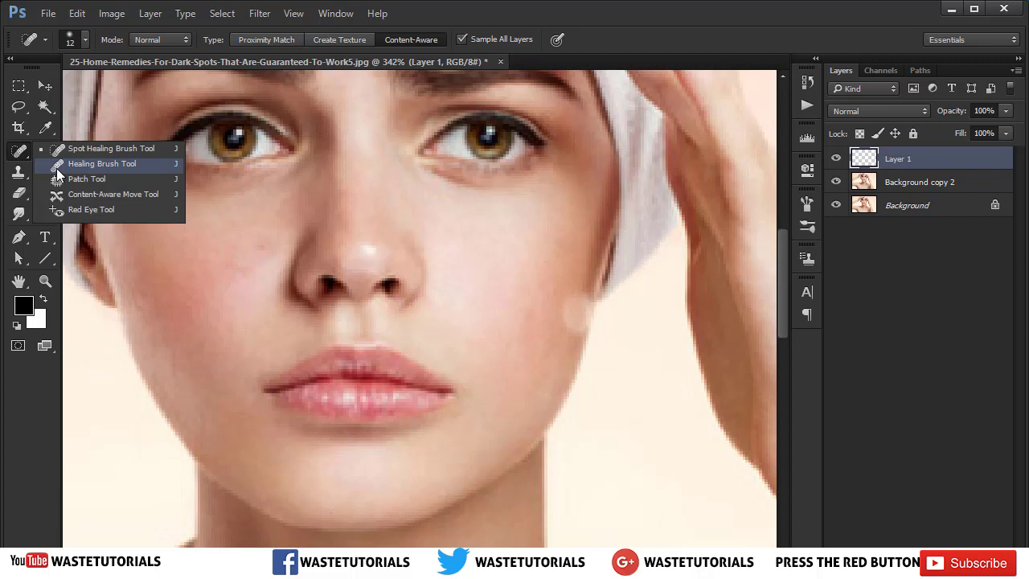
click(96, 163)
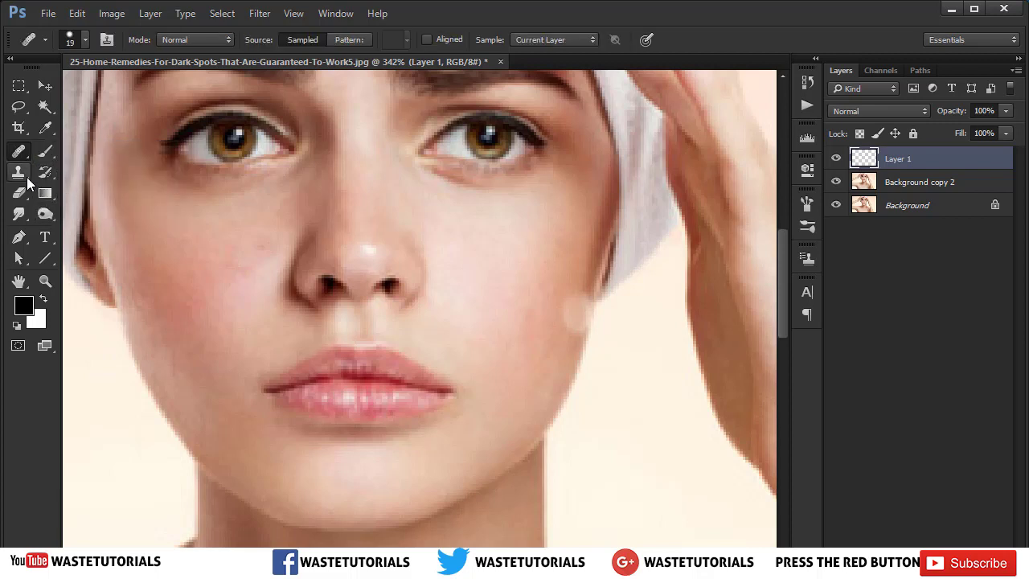
click(542, 267)
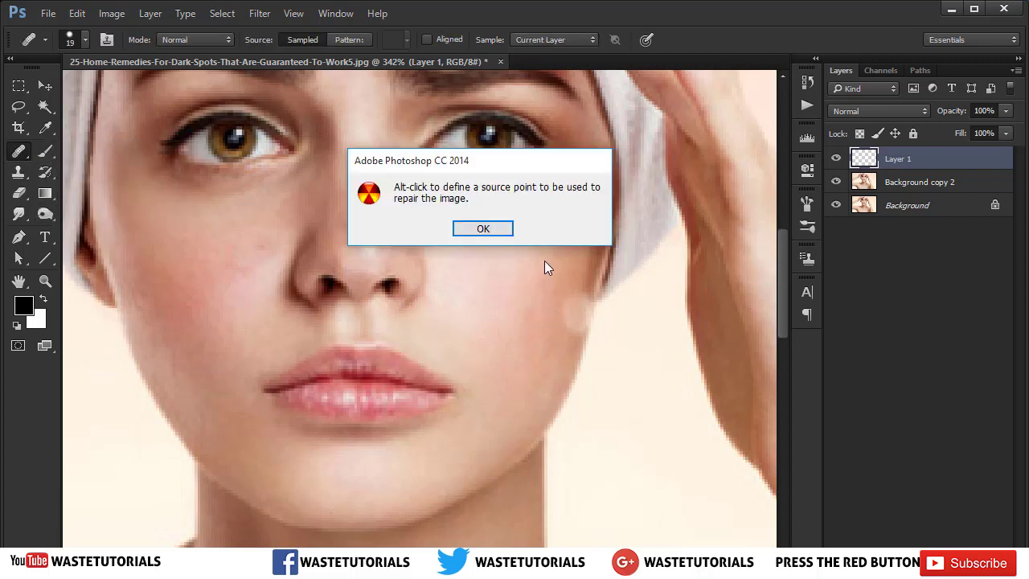
click(481, 231)
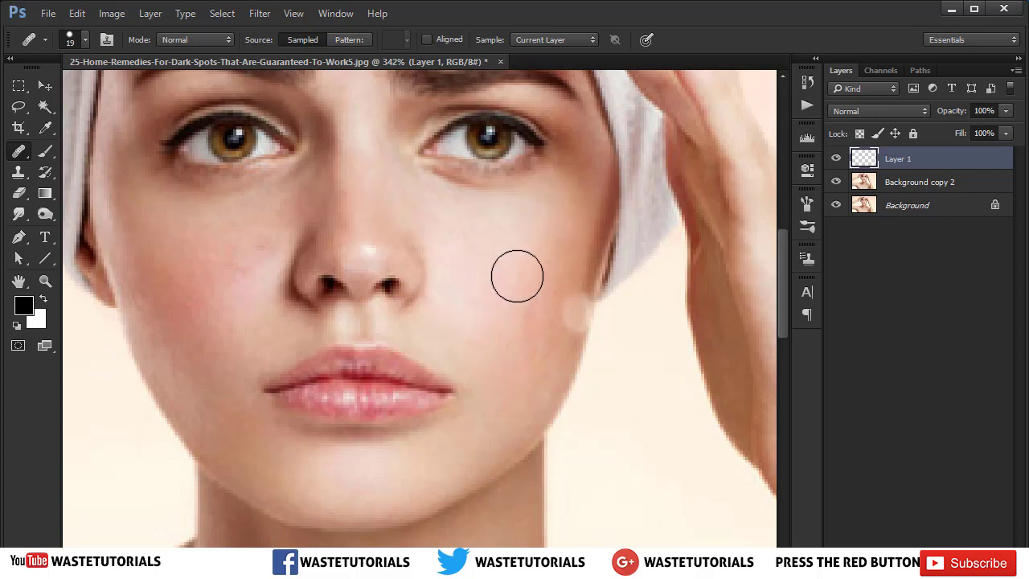
mouse_move(517, 276)
mouse_down()
mouse_move(506, 281)
mouse_move(520, 293)
mouse_up()
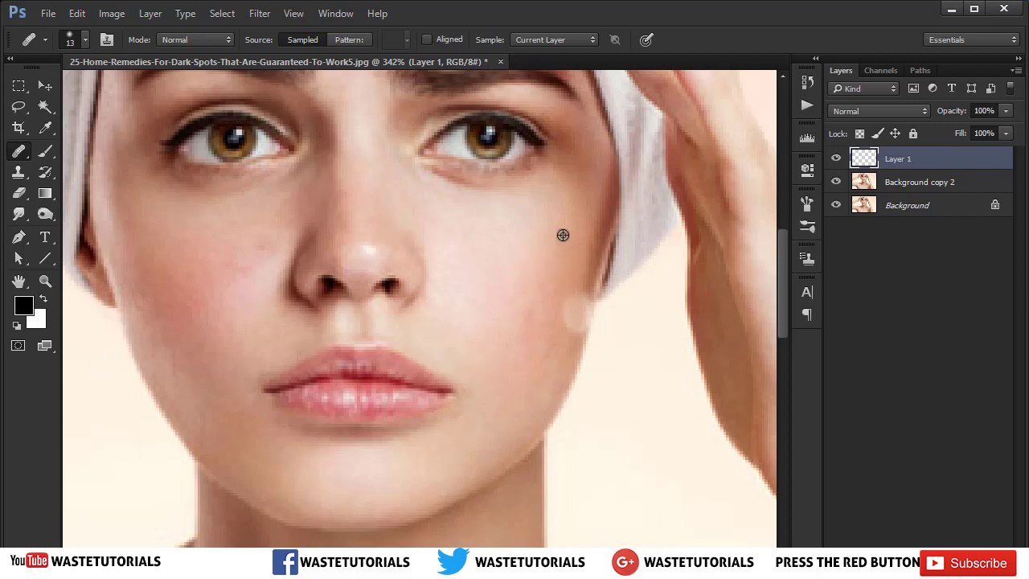
drag(577, 296, 574, 330)
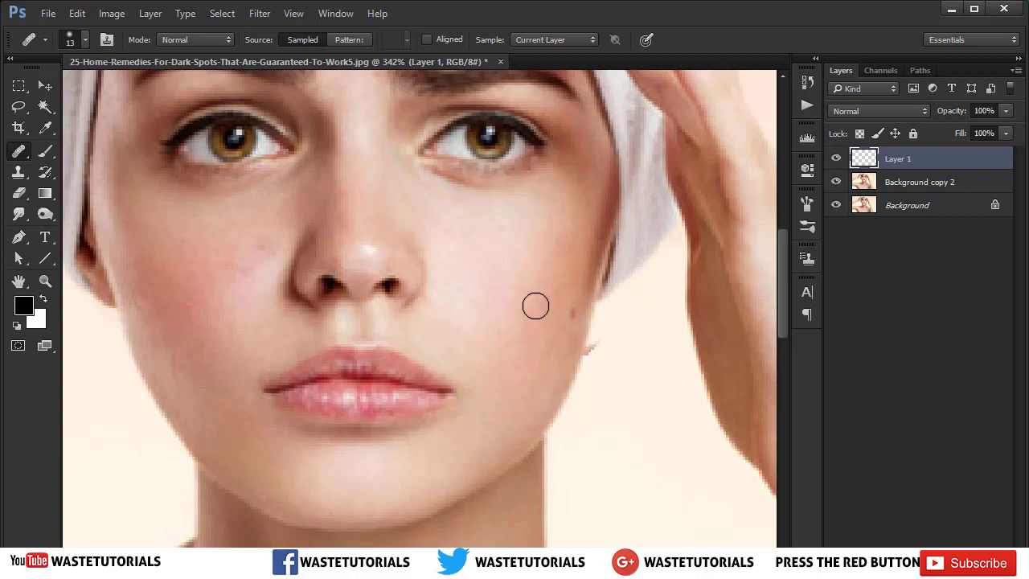
alt+click(516, 265)
mouse_move(558, 276)
mouse_down()
mouse_move(555, 284)
mouse_move(574, 273)
mouse_up()
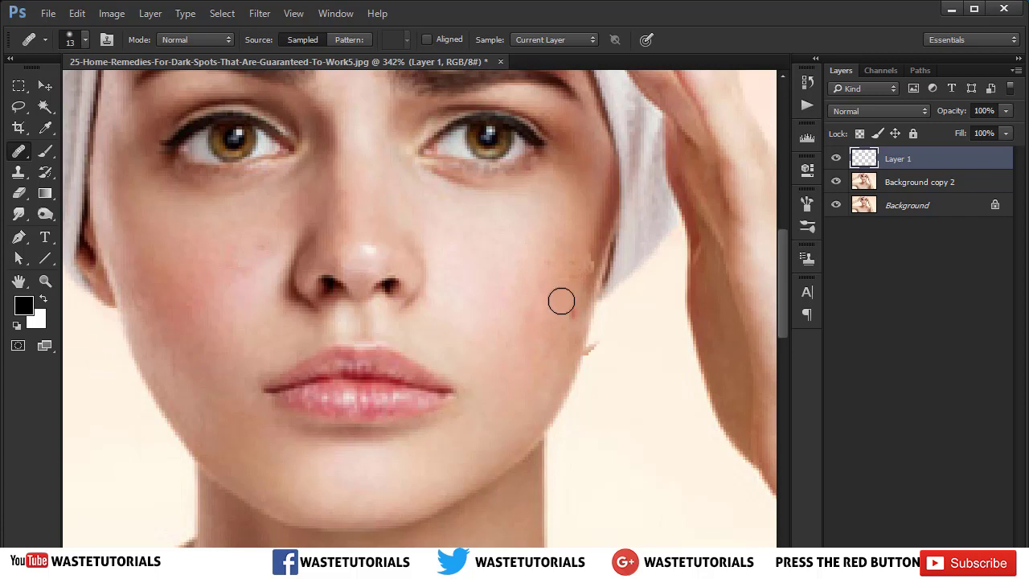
alt+click(571, 224)
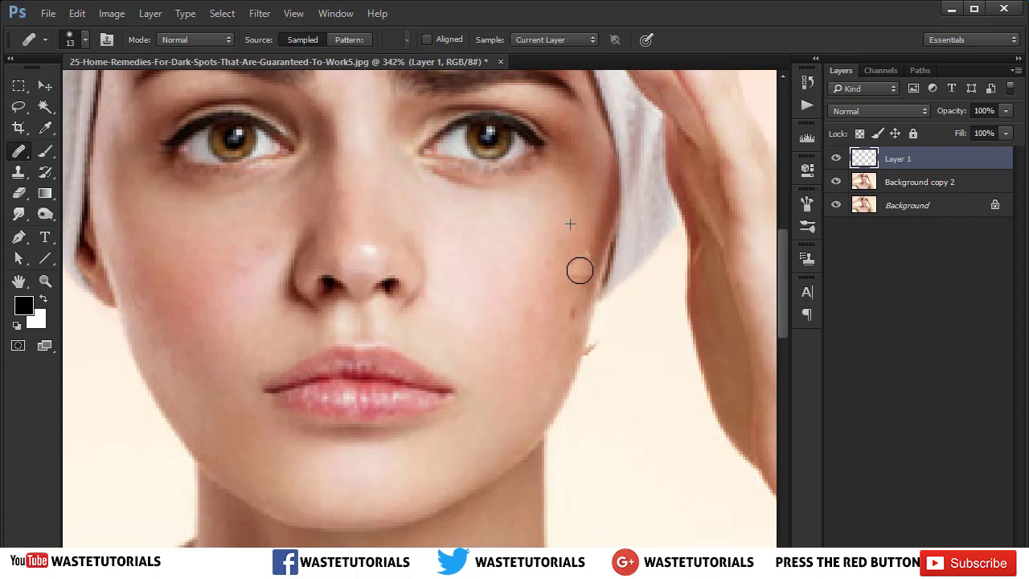
- Set the brush hardness to 0% and Sample to All Layers
right_click(551, 269)
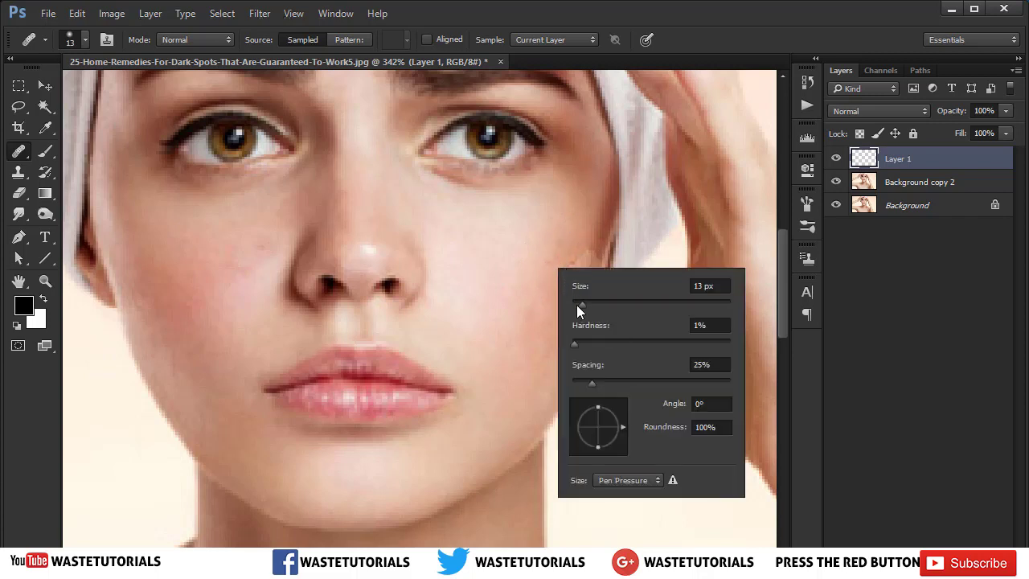
drag(574, 345, 567, 346)
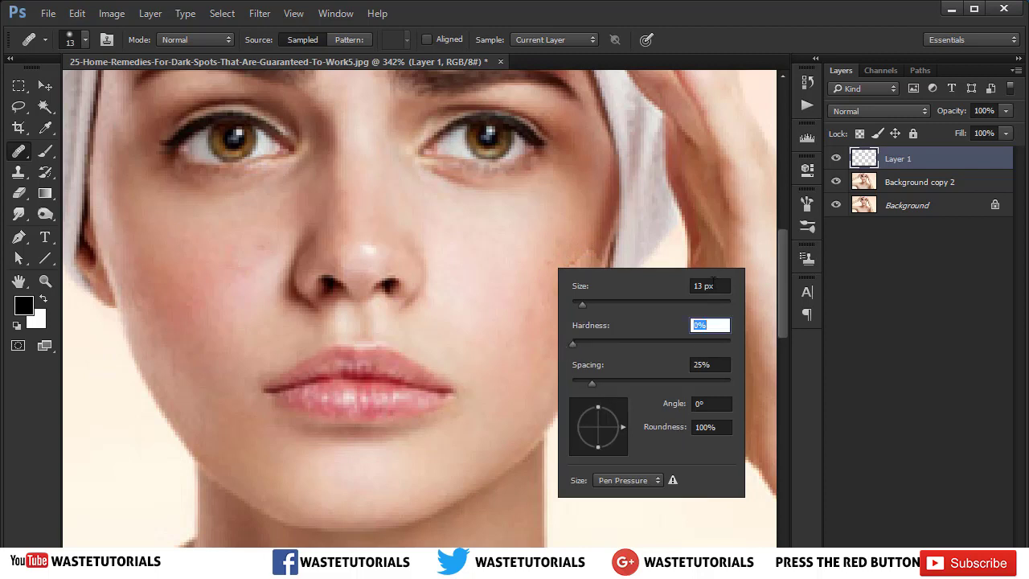
click(609, 7)
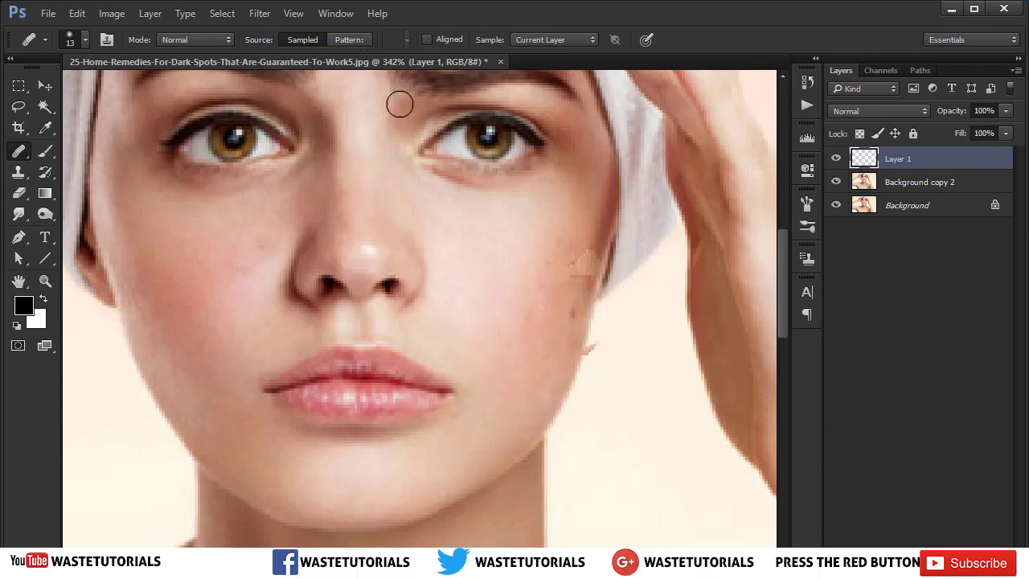
click(526, 40)
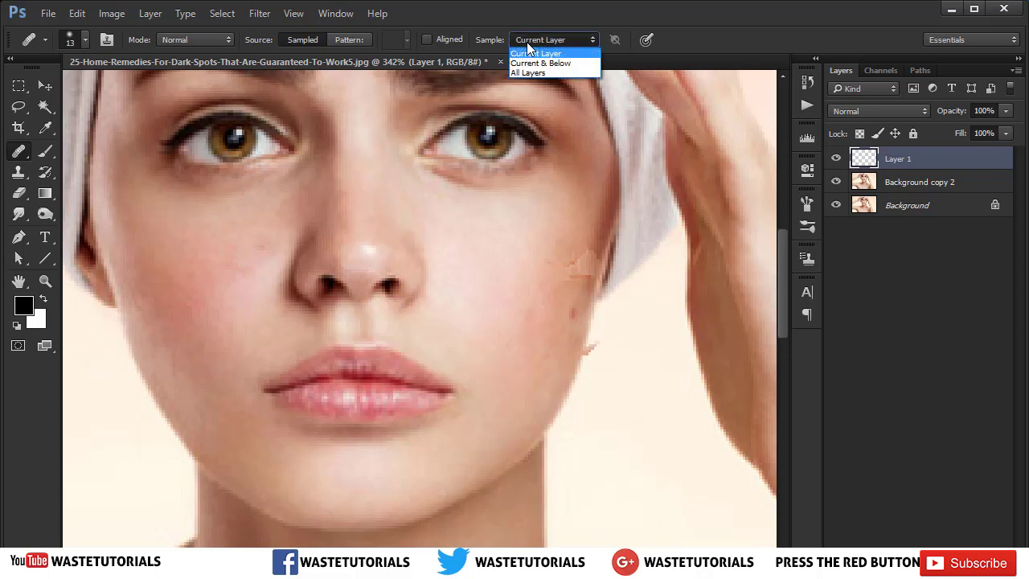
click(546, 72)
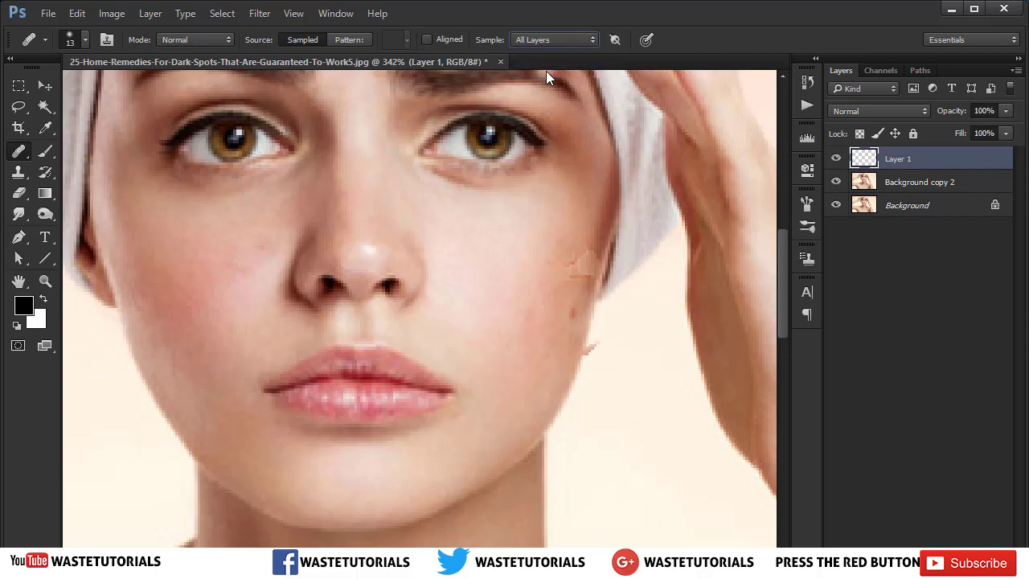
- Heal the dark spots on the lower right cheek and another small skin spot
drag(580, 263, 590, 257)
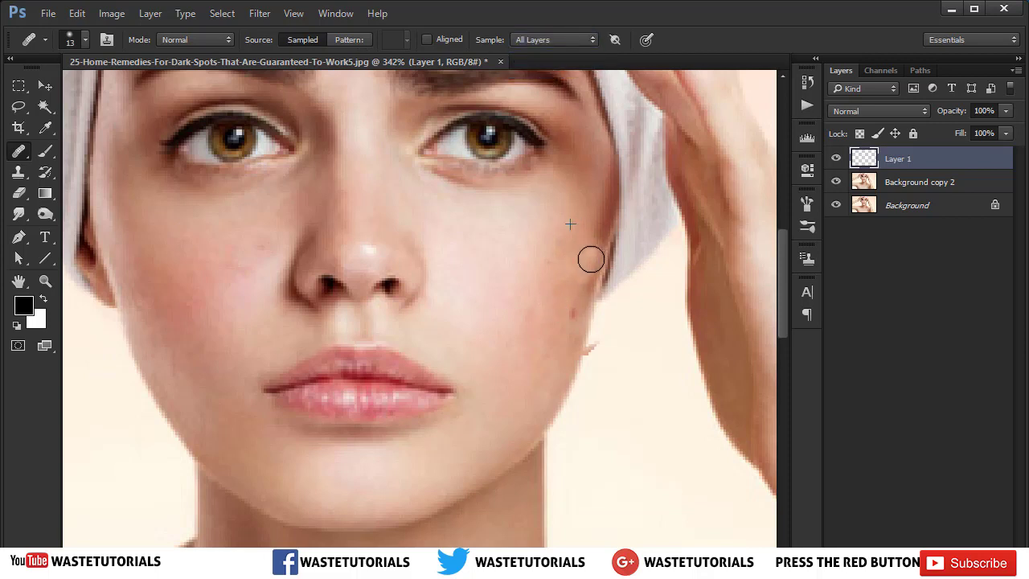
alt+click(542, 266)
drag(589, 249, 572, 326)
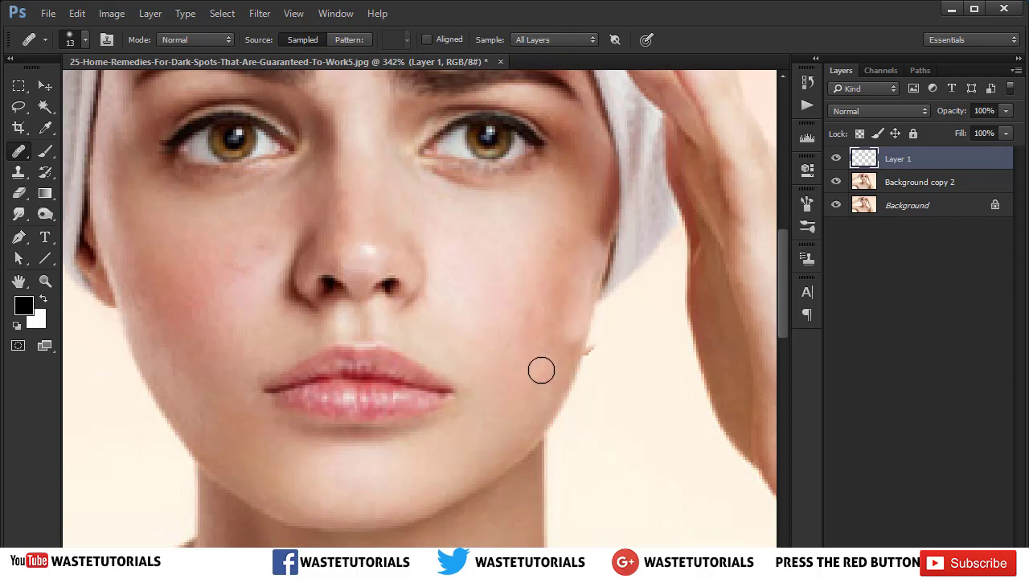
click(306, 233)
- Retouch the right cheek edge beside the hair, then undo those last strokes
right_click(24, 159)
click(108, 163)
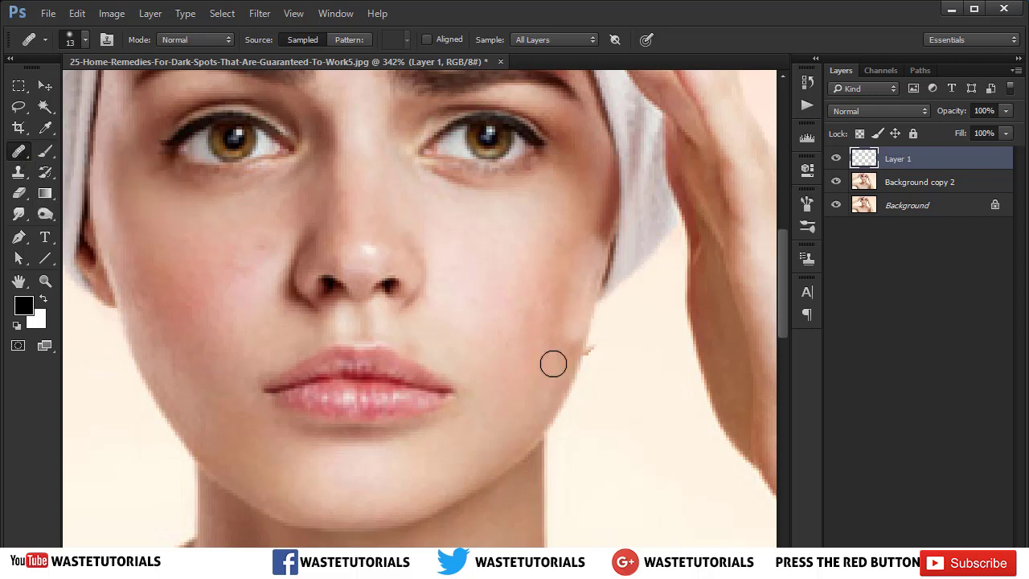
alt+click(555, 260)
drag(598, 253, 577, 317)
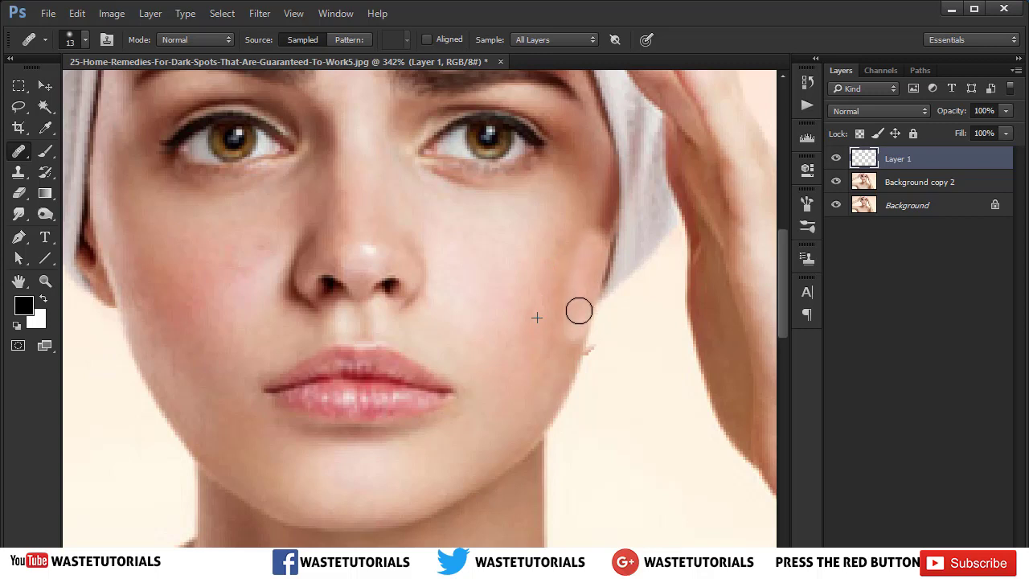
alt+click(565, 383)
mouse_move(574, 328)
mouse_down()
mouse_move(599, 236)
mouse_move(570, 354)
mouse_up()
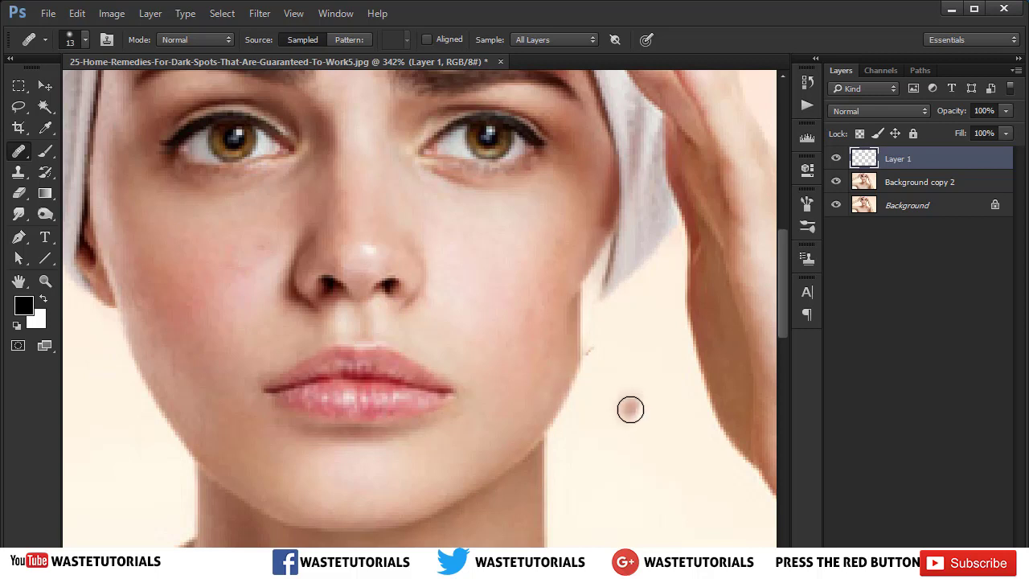
key(ctrl+z)
key(ctrl+z)
key(ctrl+z)
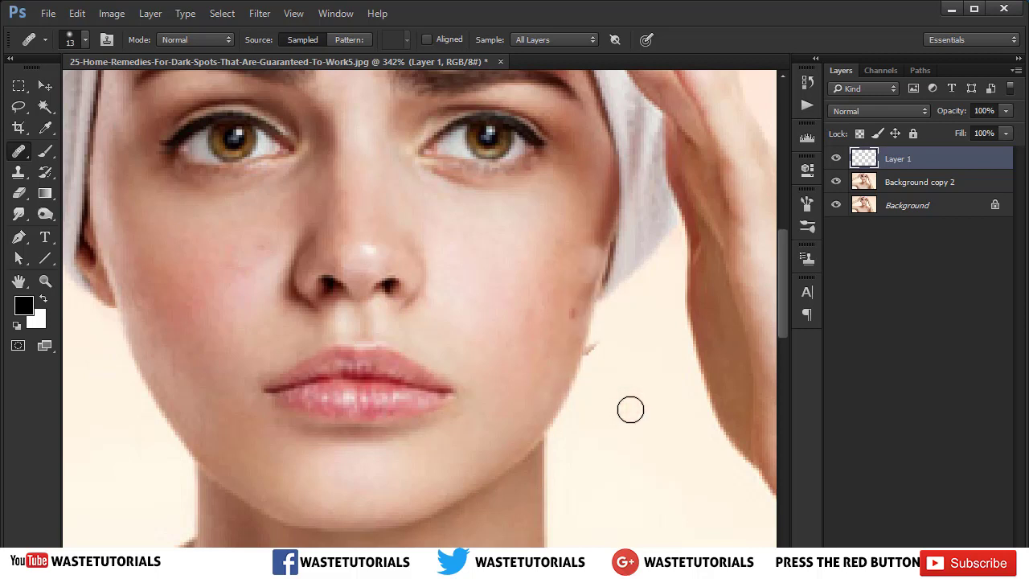
key(ctrl+alt+z)
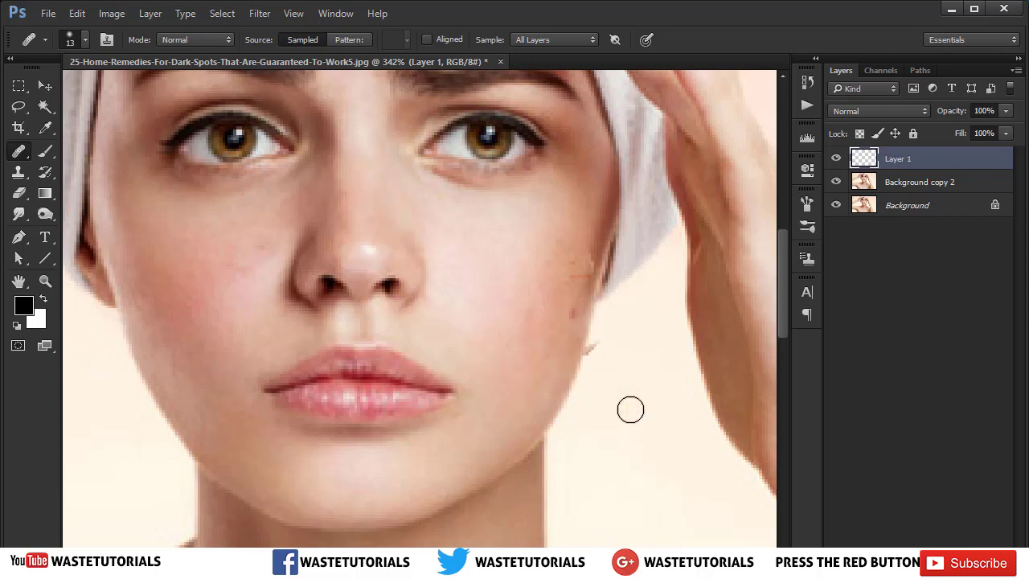
- With the Patch Tool on Background copy 2, patch the first right-cheek spot
right_click(19, 152)
click(87, 179)
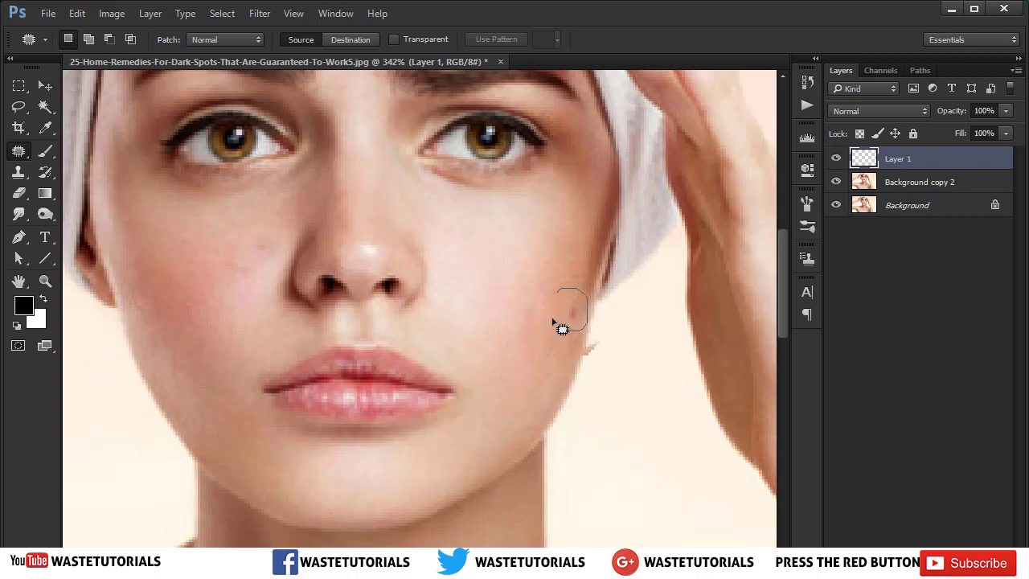
drag(570, 302, 572, 309)
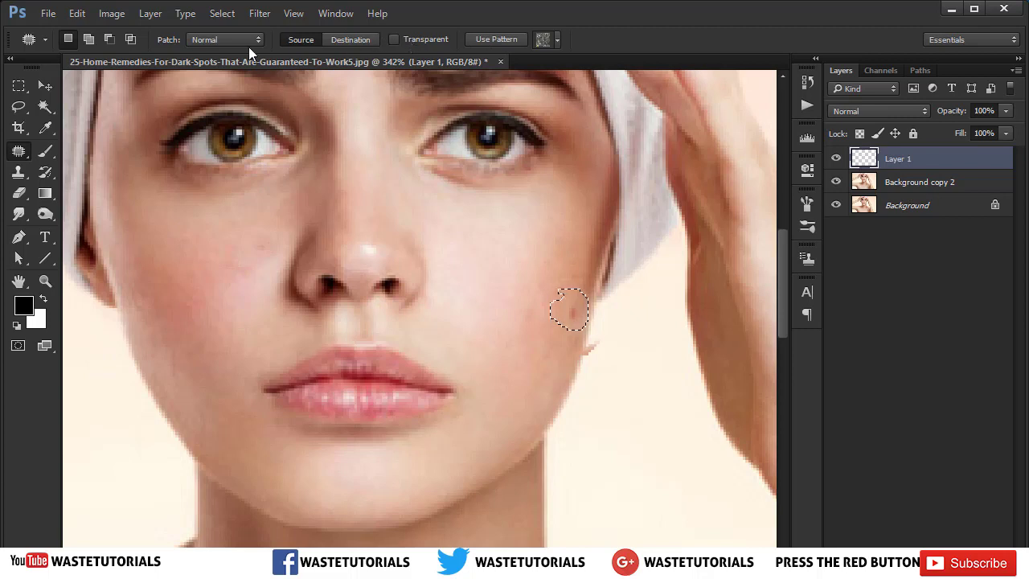
click(555, 42)
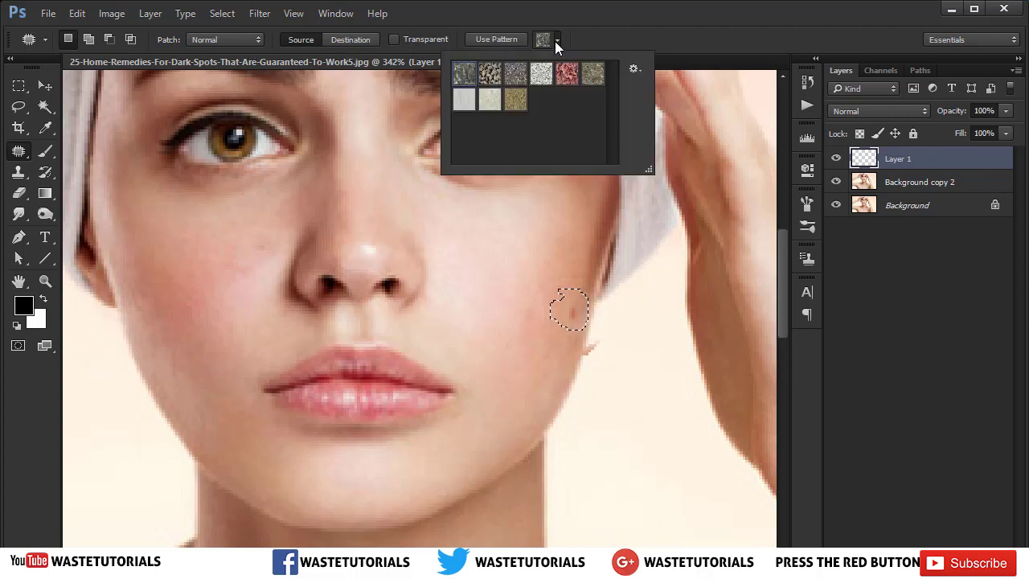
click(919, 182)
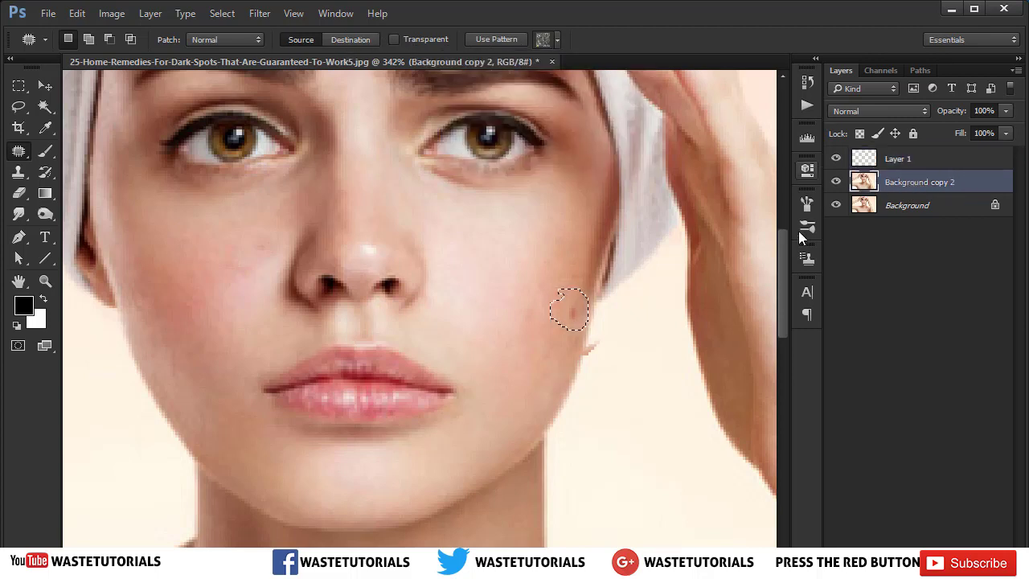
mouse_move(578, 321)
mouse_down()
mouse_move(545, 251)
mouse_move(601, 287)
mouse_up()
key(ctrl+d)
- Patch three more right-cheek spots with nearby clean skin, deselecting after each
drag(537, 300, 544, 236)
key(ctrl+d)
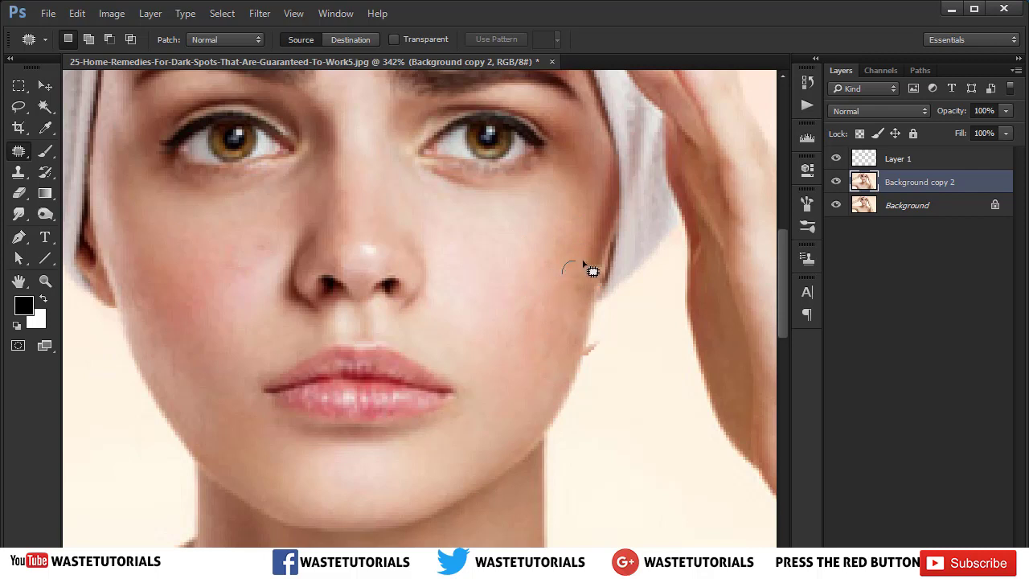
mouse_move(583, 299)
mouse_down()
mouse_move(572, 274)
mouse_move(533, 264)
mouse_up()
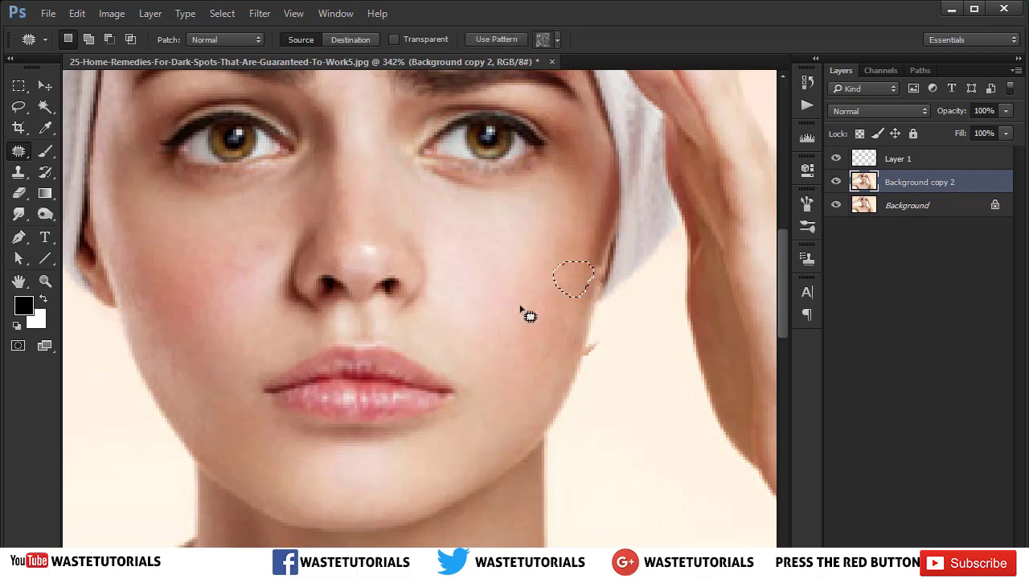
key(ctrl+d)
mouse_move(585, 331)
mouse_down()
mouse_move(627, 381)
mouse_move(617, 402)
mouse_up()
click(617, 384)
key(ctrl+d)
- Select the Red Eye Tool (50% pupil size, 50% darken) and zoom in
scroll(430, 331, down, 2)
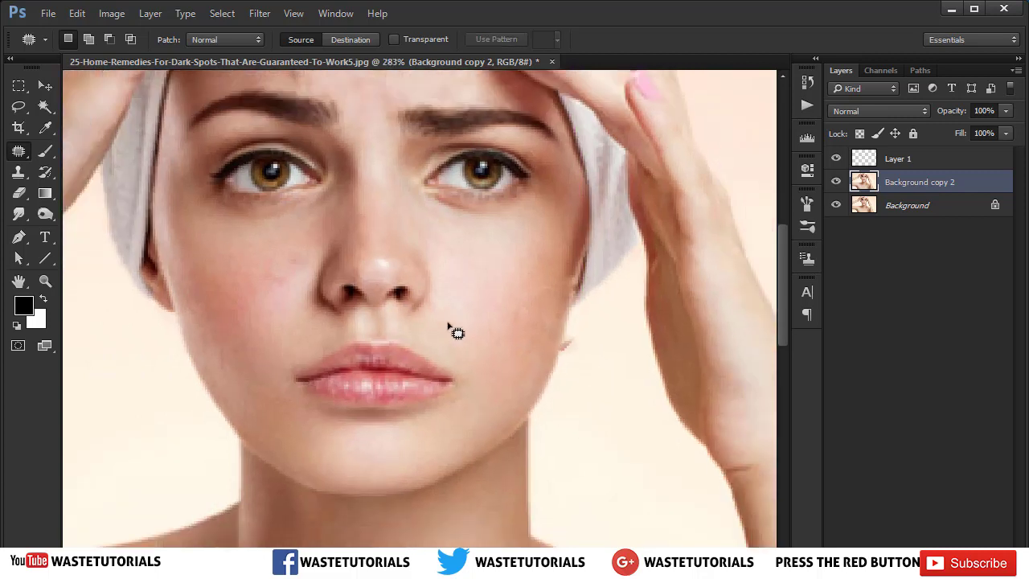
scroll(452, 396, down, 2)
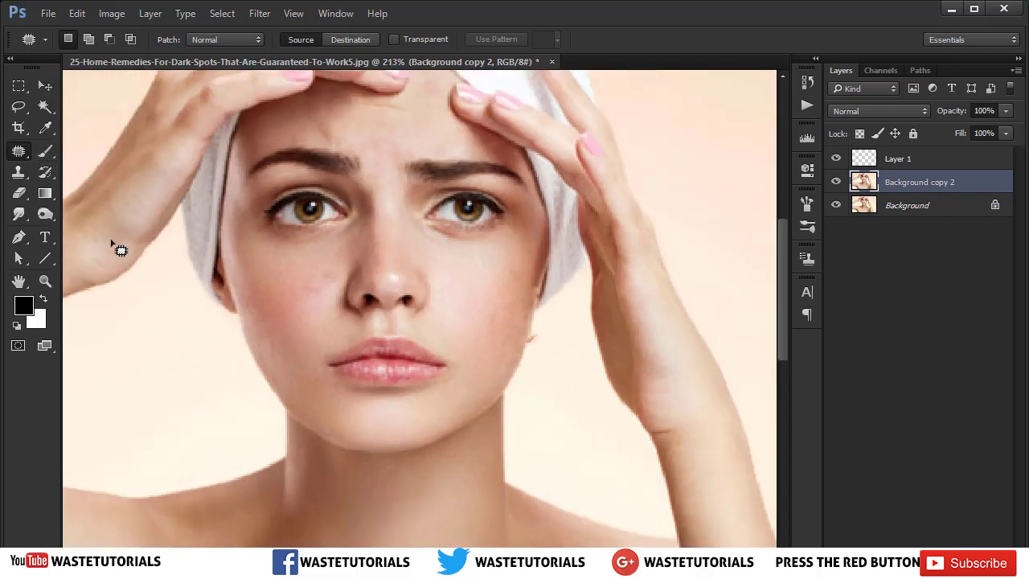
right_click(19, 151)
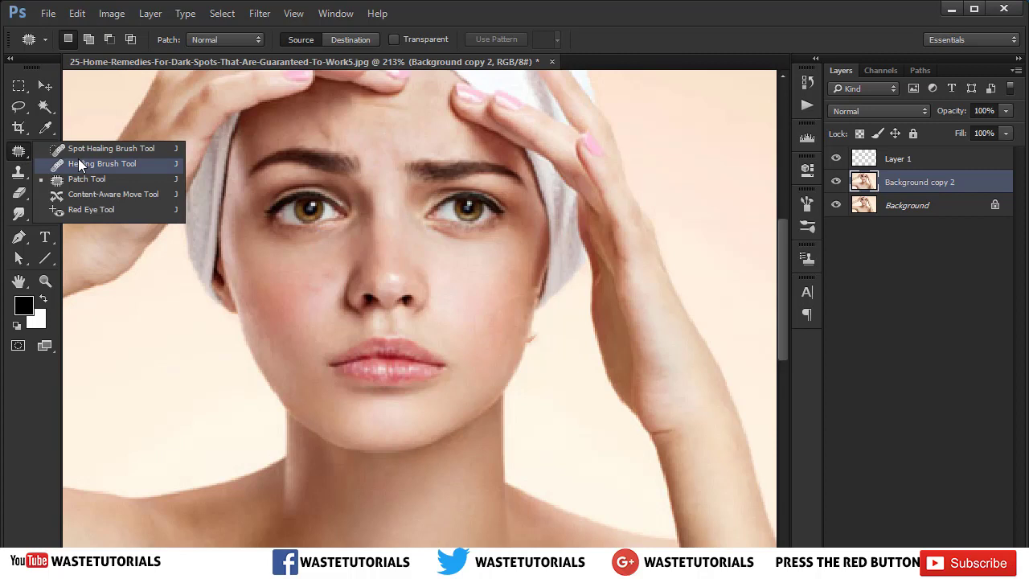
click(75, 209)
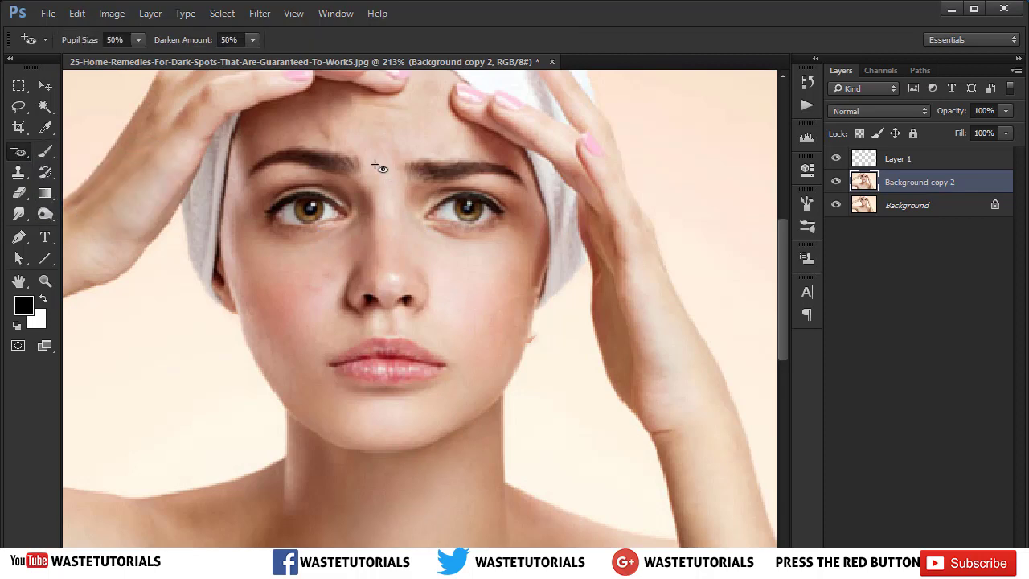
scroll(344, 206, up, 3)
scroll(294, 227, up, 1)
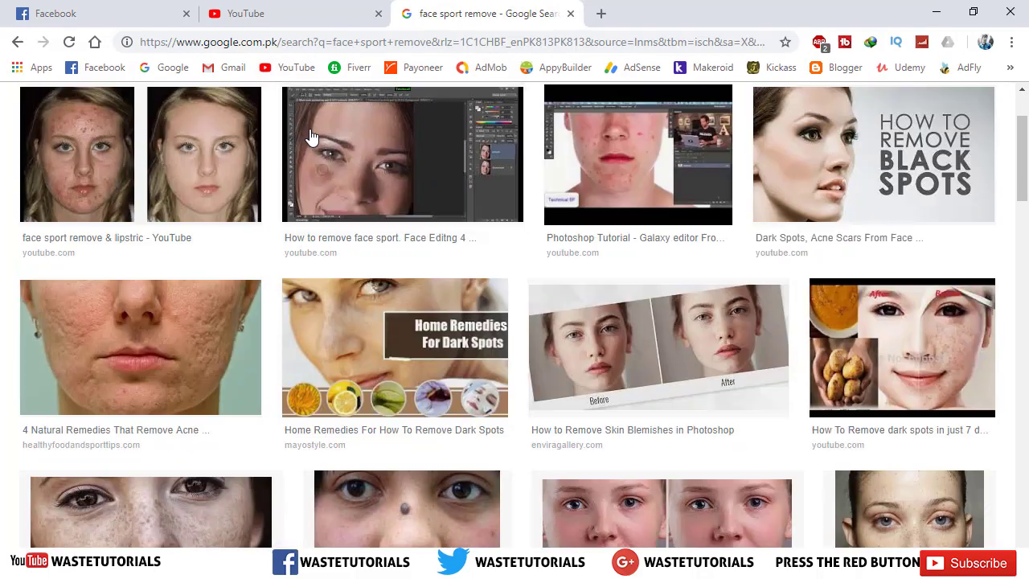
- Search Google Images for 'red eye' and save the close-up red-eyes photo
scroll(310, 133, up, 2)
triple_click(261, 117)
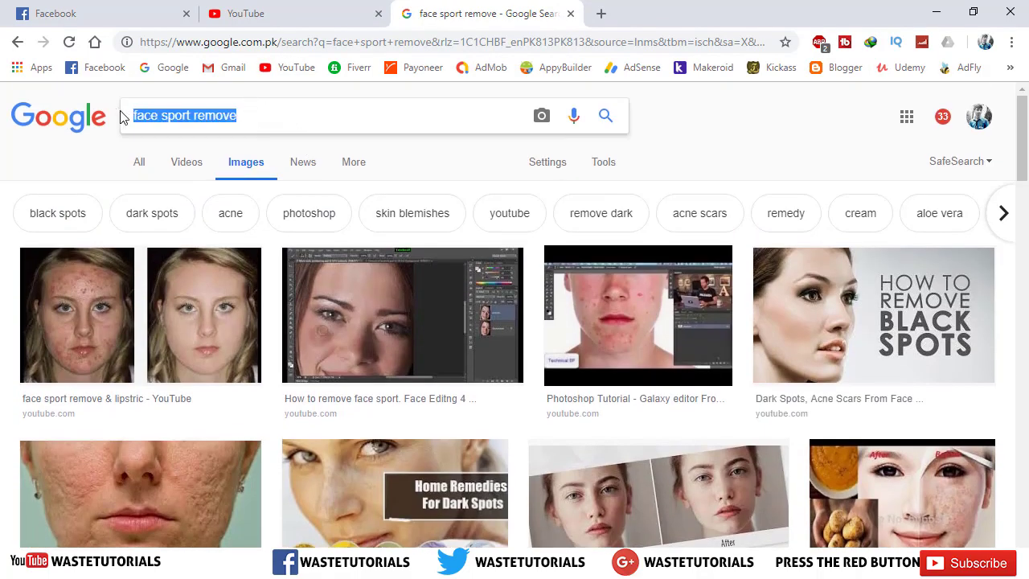
text(red e)
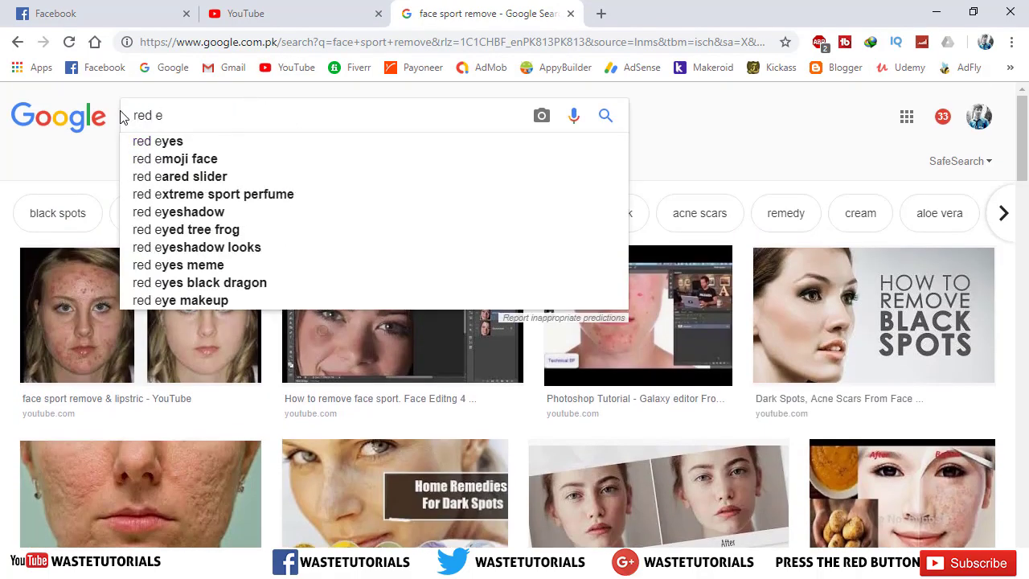
text(ye)
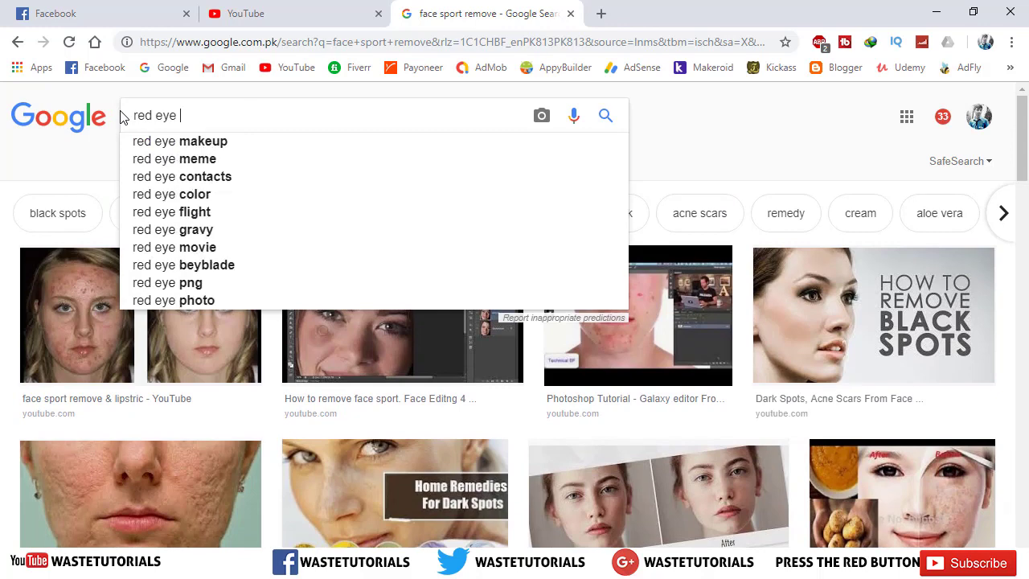
key(Return)
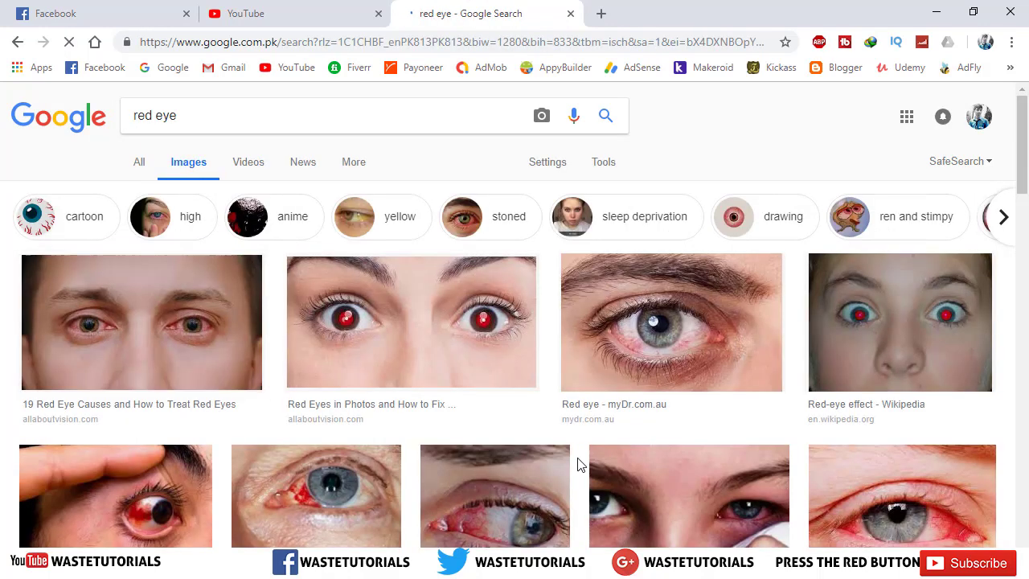
click(443, 349)
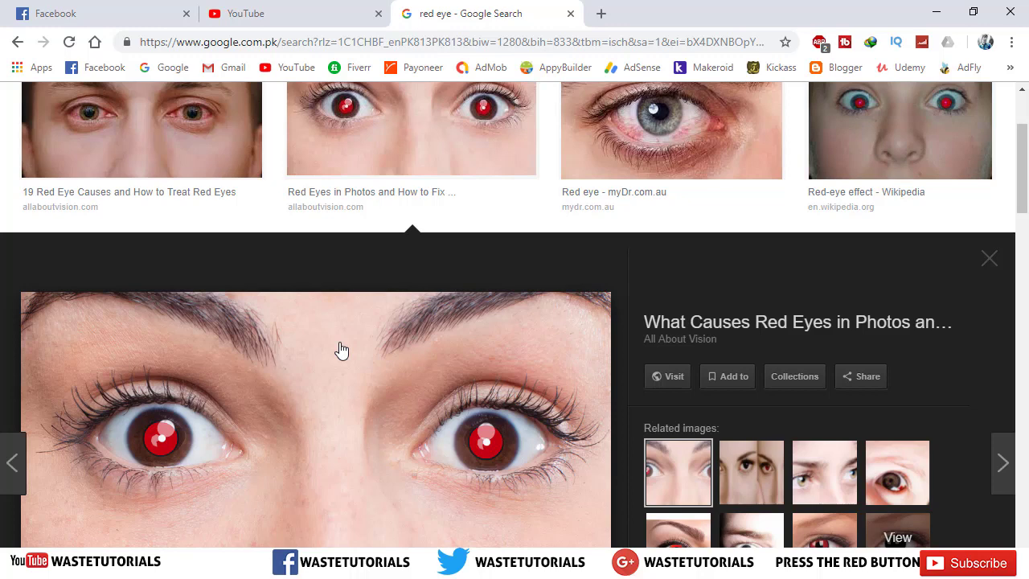
right_click(341, 351)
click(422, 486)
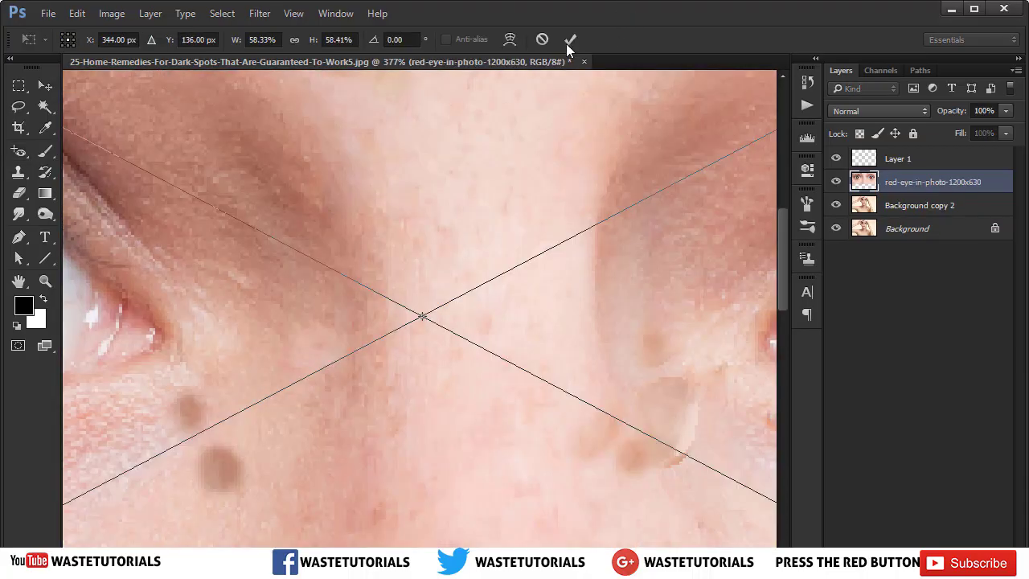
- Commit the placed photo and rasterize layer red-eye-in-photo-1200x630
click(569, 39)
scroll(584, 236, down, 3)
scroll(519, 290, down, 3)
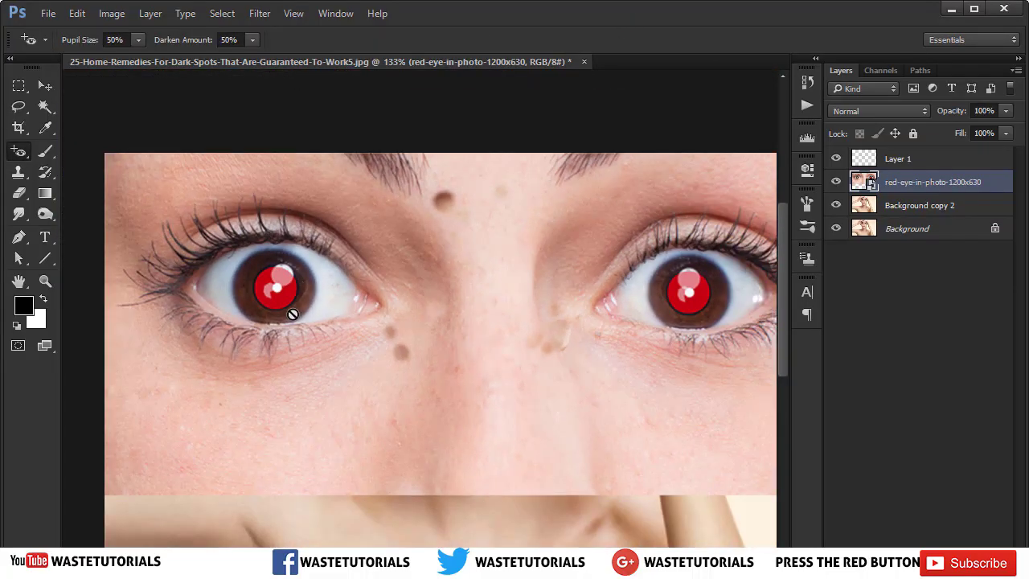
right_click(1006, 184)
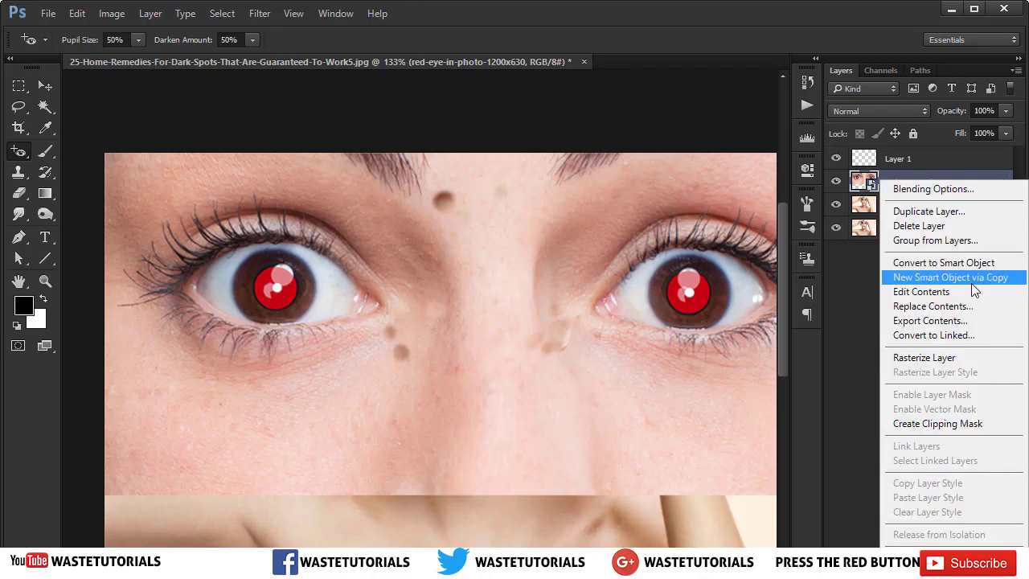
click(934, 359)
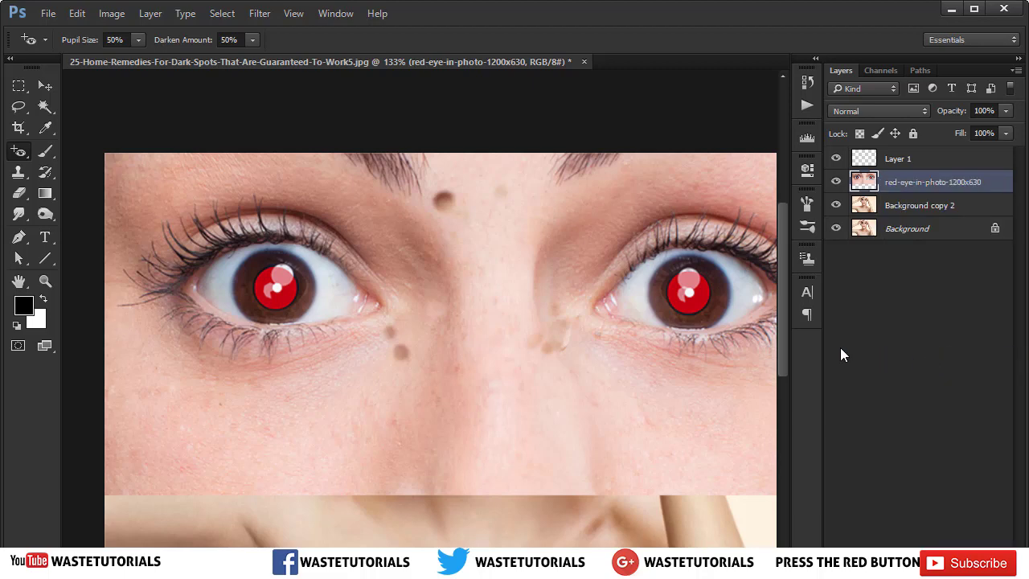
scroll(273, 283, up, 2)
- Drag Red Eye Tool rectangles over the left pupil until its red darkens, then fit the image
scroll(274, 283, up, 1)
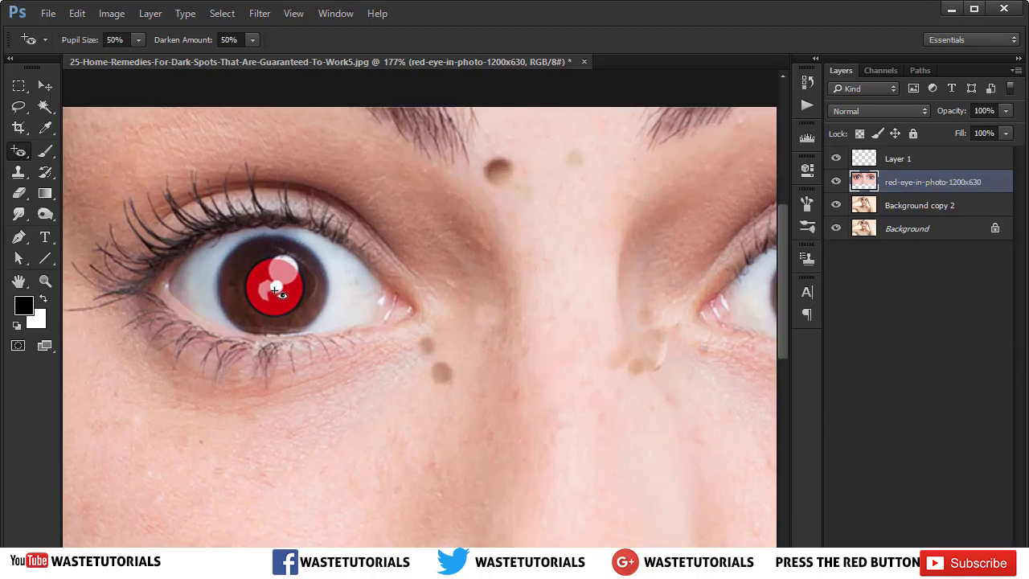
drag(223, 240, 332, 332)
drag(233, 249, 322, 324)
drag(272, 283, 315, 325)
drag(276, 231, 386, 367)
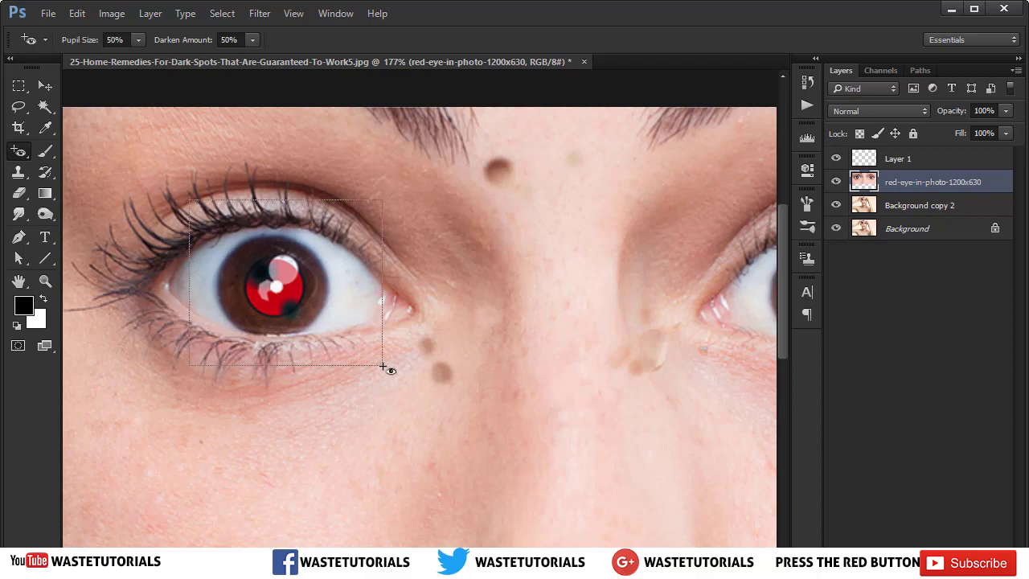
drag(182, 182, 362, 374)
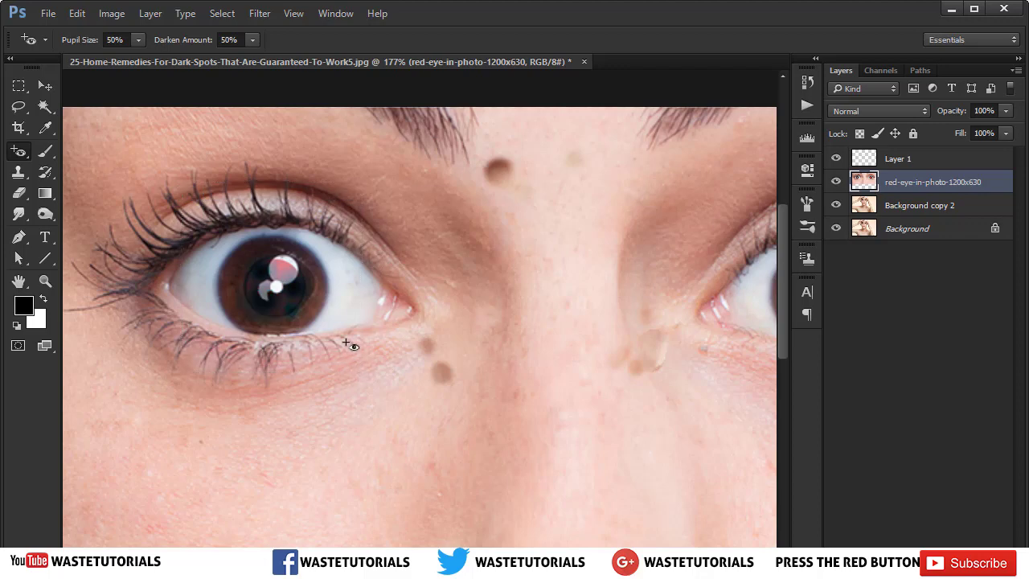
key(ctrl+0)
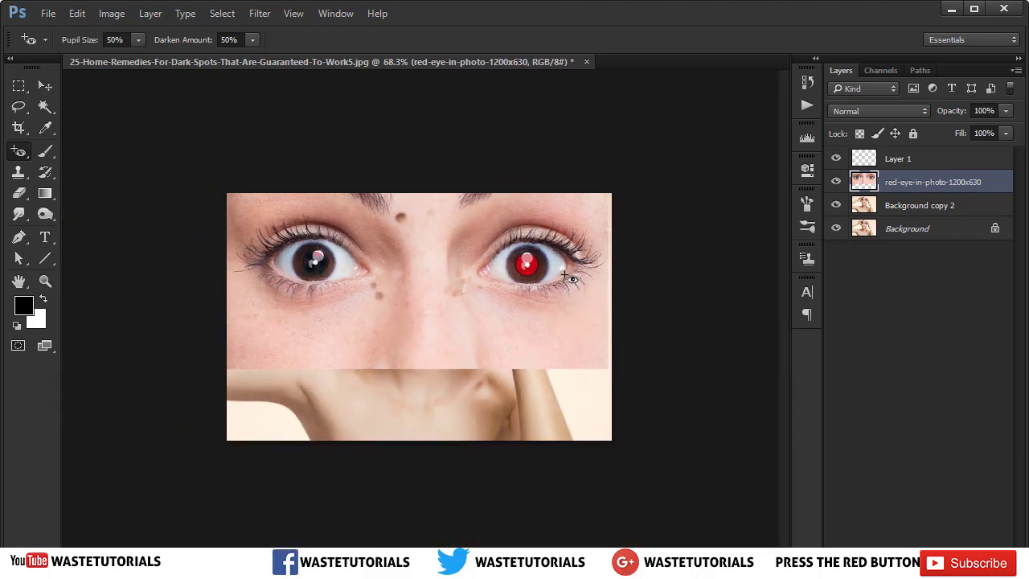
- Remove the red from the right pupil and darken the remaining red in the left
scroll(570, 281, up, 2)
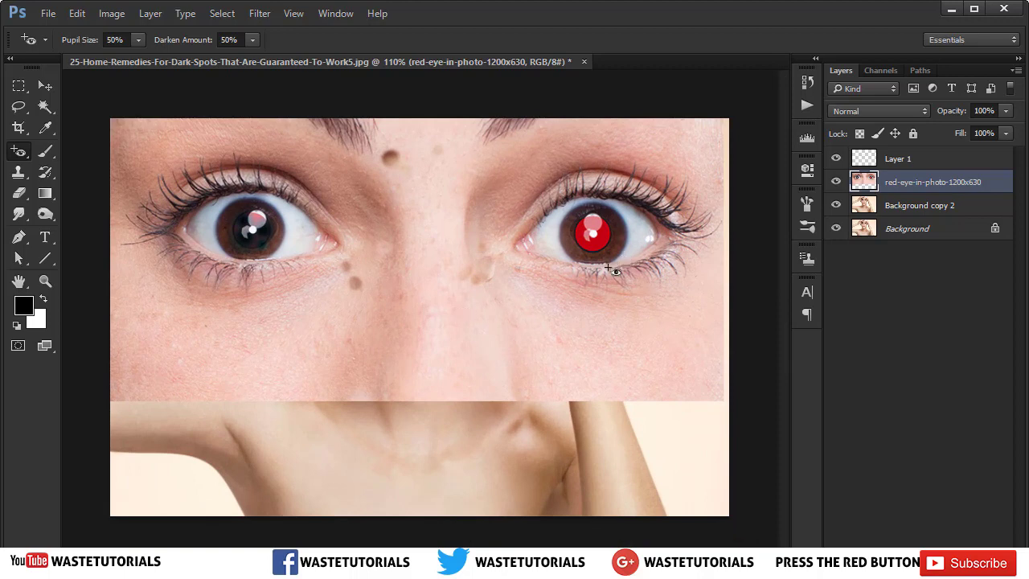
scroll(618, 274, up, 2)
drag(631, 277, 464, 299)
drag(352, 156, 564, 344)
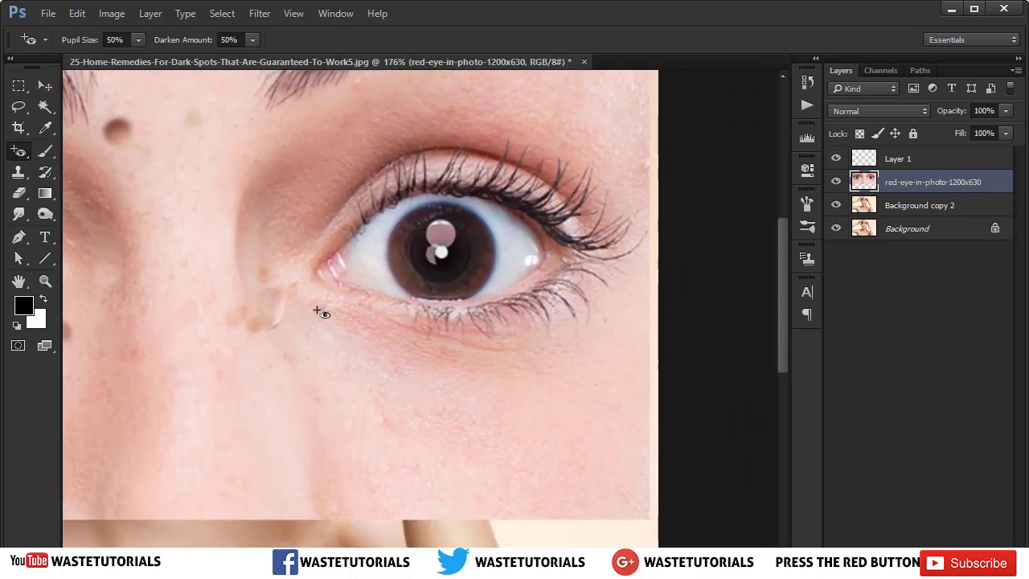
scroll(282, 310, down, 2)
scroll(198, 205, up, 2)
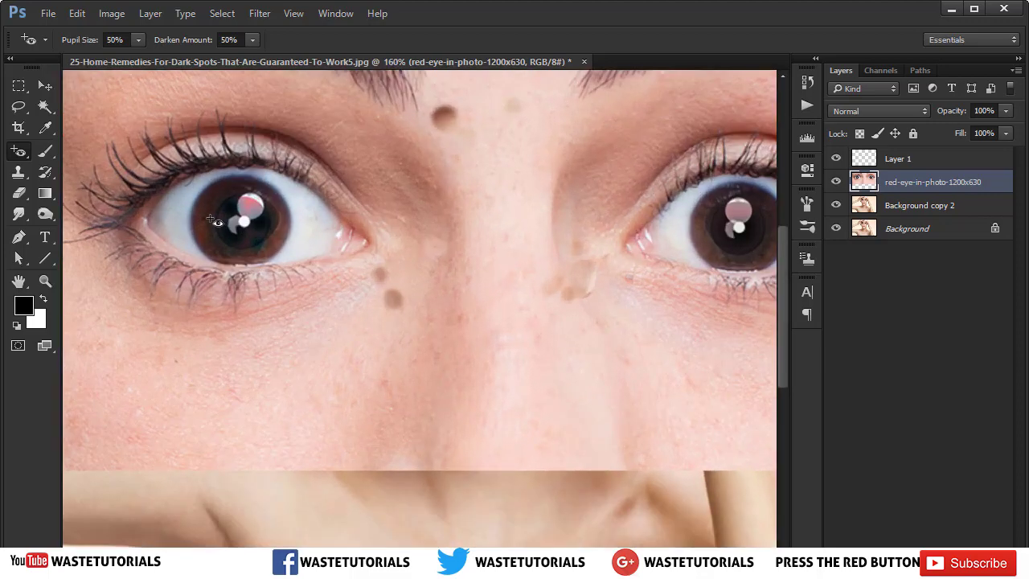
drag(145, 100, 373, 357)
scroll(498, 337, down, 2)
scroll(558, 344, down, 2)
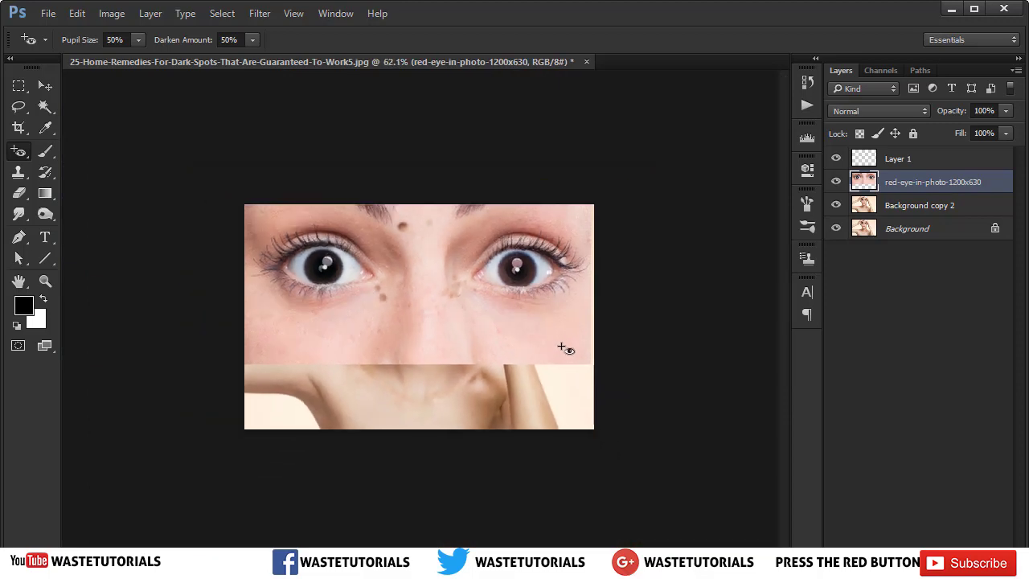
- Hide the red-eye-in-photo-1200x630 layer, keeping Red Eye Tool selected, to reveal the retouched portrait
right_click(22, 151)
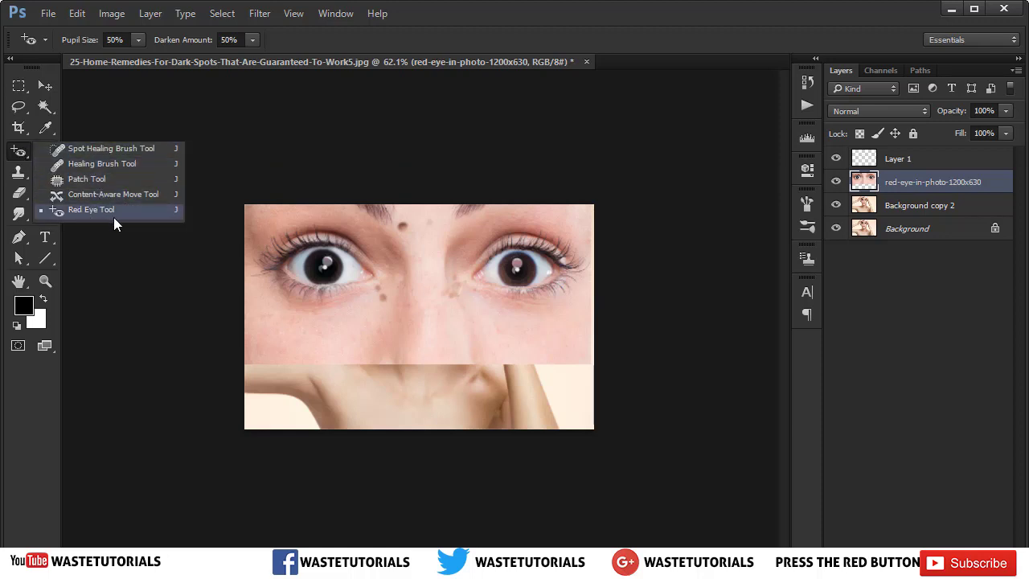
click(305, 35)
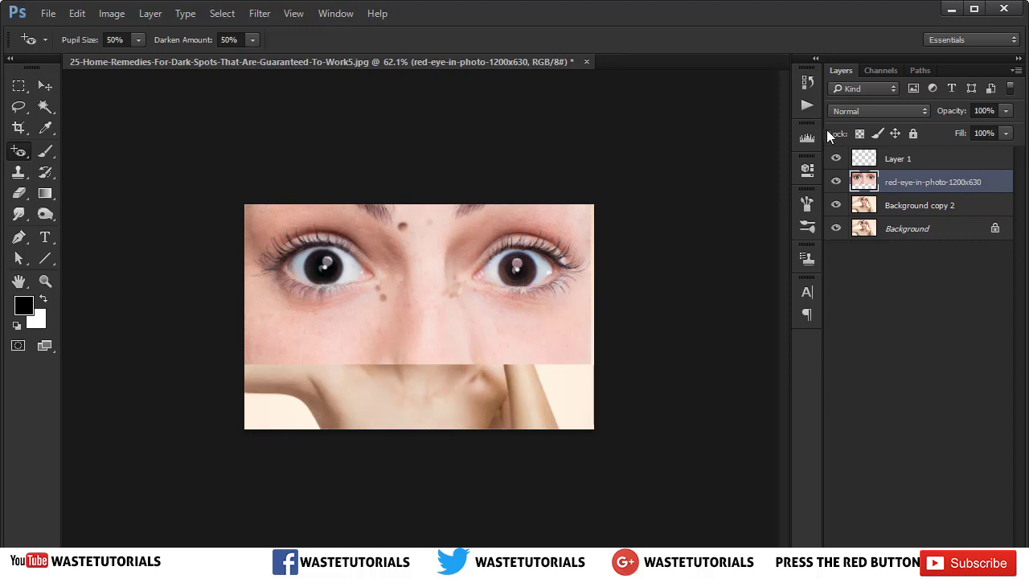
click(835, 182)
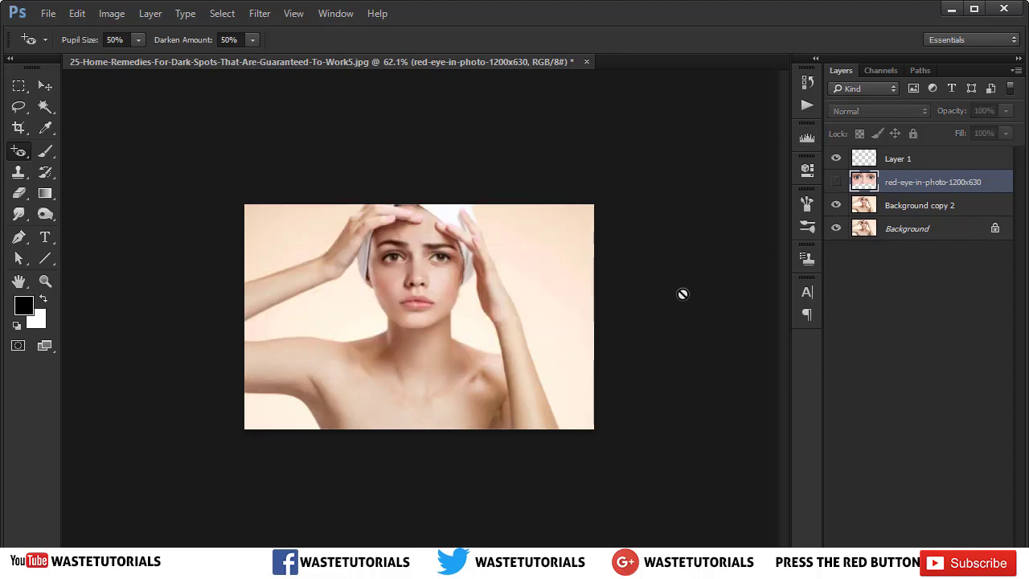